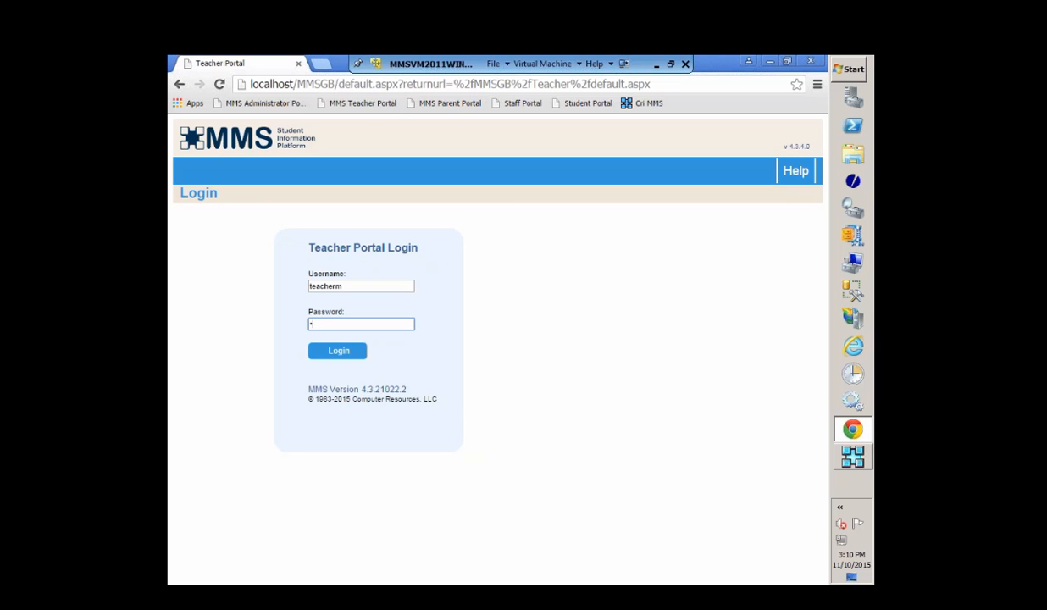
Step: Log in to the teacher portal and open the Grade Book's Summary Grid
click(338, 350)
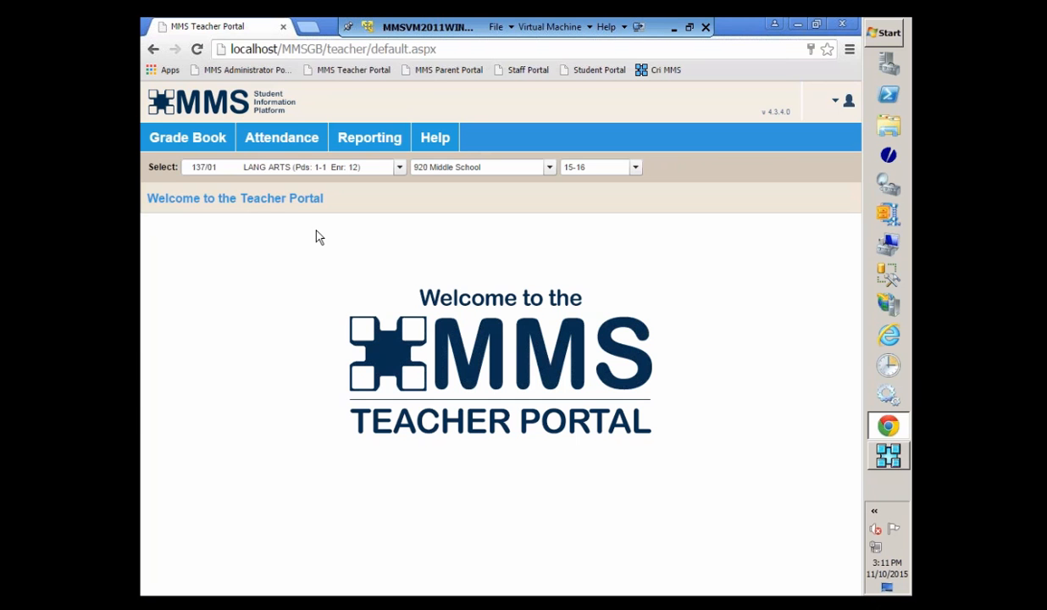
click(160, 145)
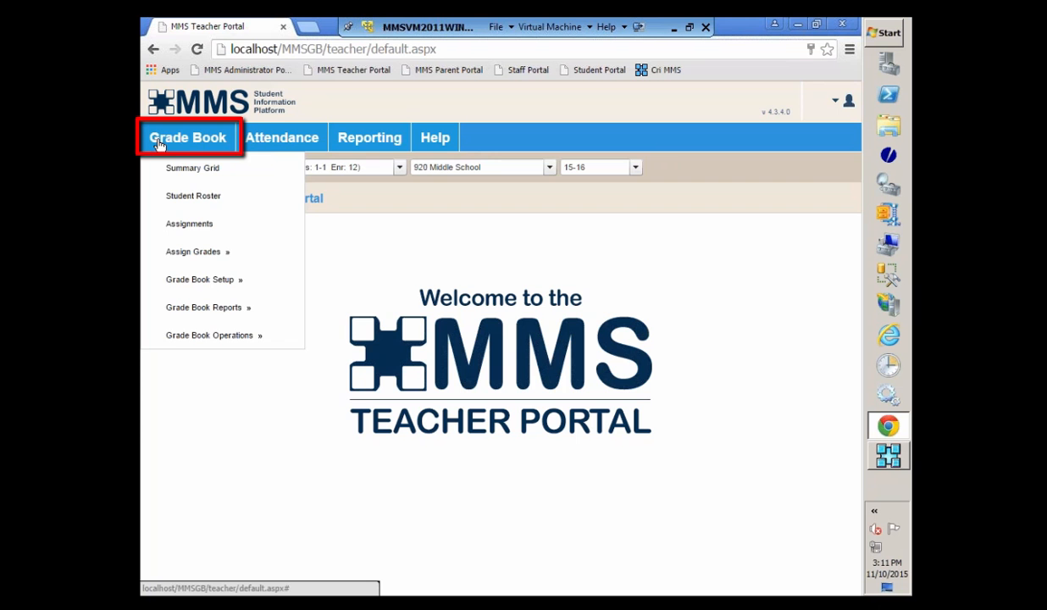
click(172, 169)
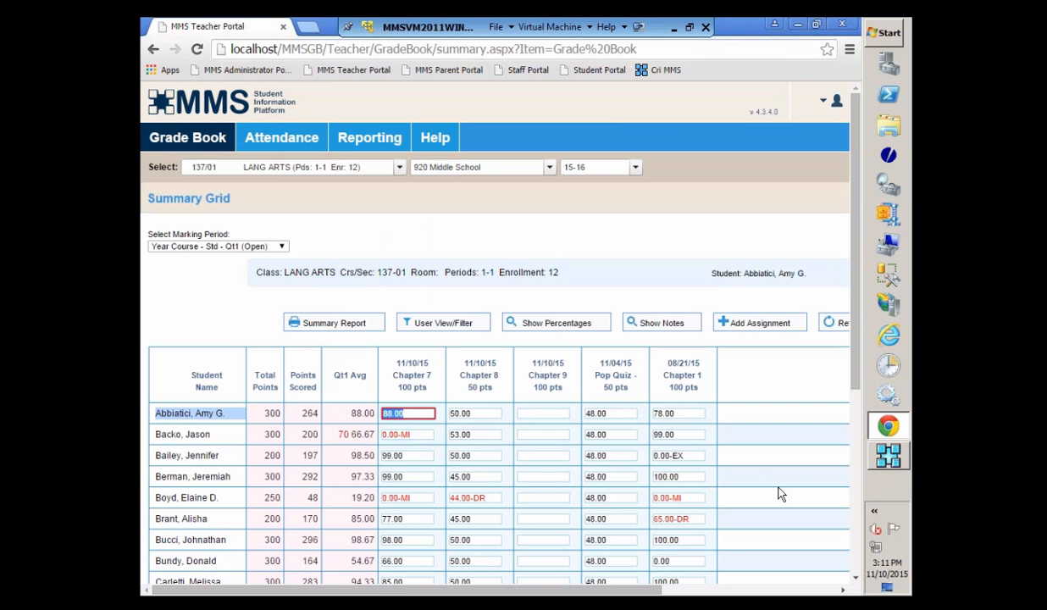
Step: Enter Chapter 9 scores of 99, 100 and 100 for the first three students in the grid
scroll(749, 481, down, 1)
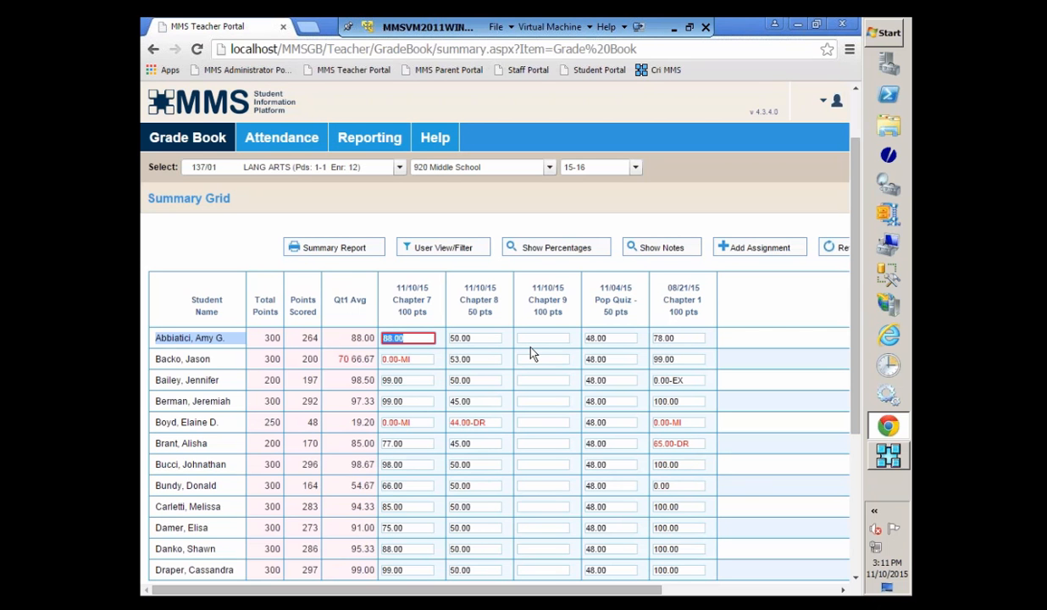
key(Tab)
key(Tab)
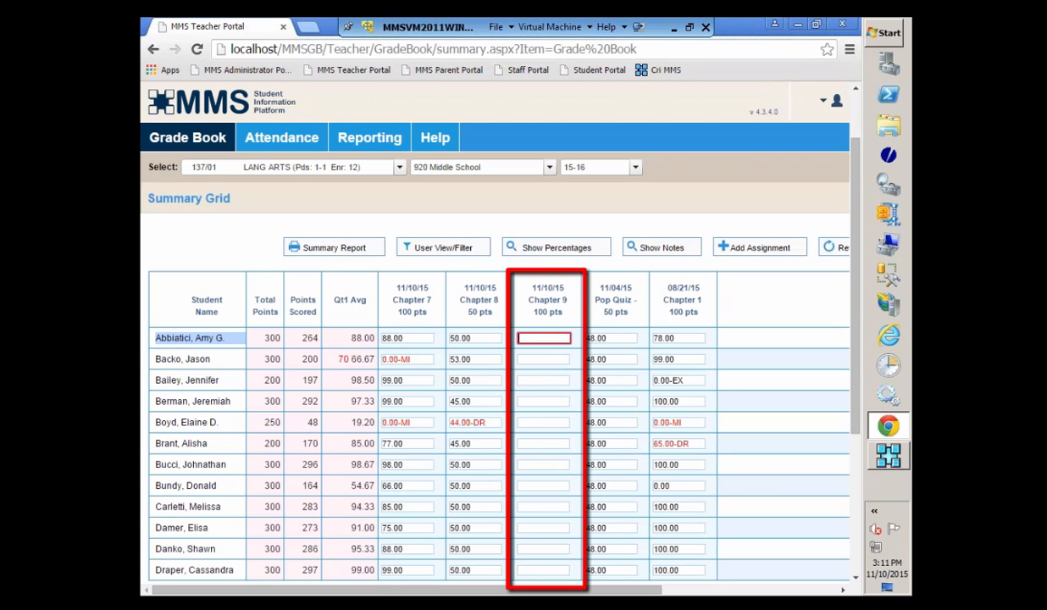
text(99)
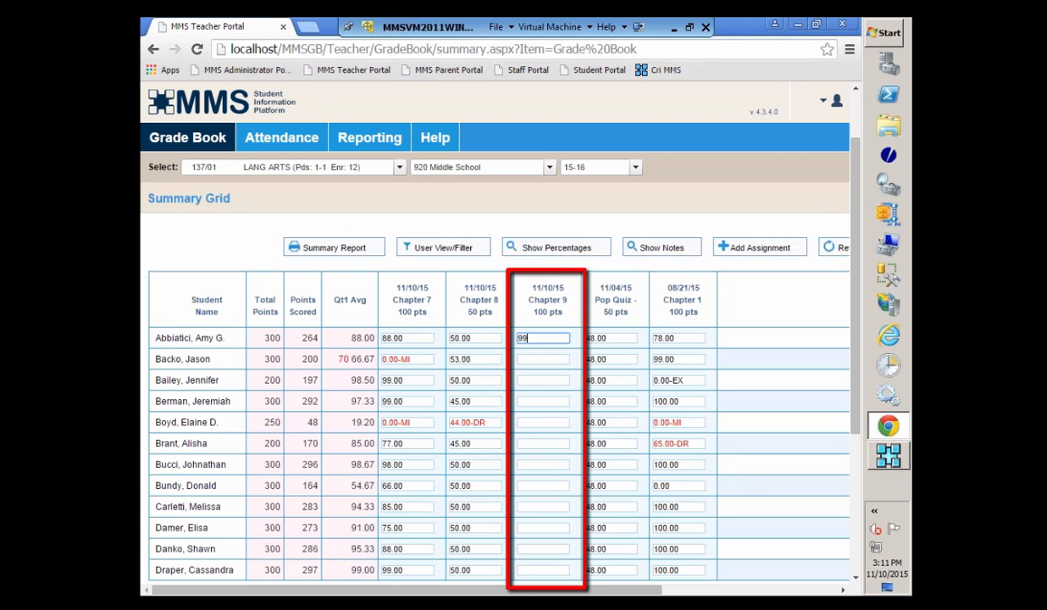
key(Return)
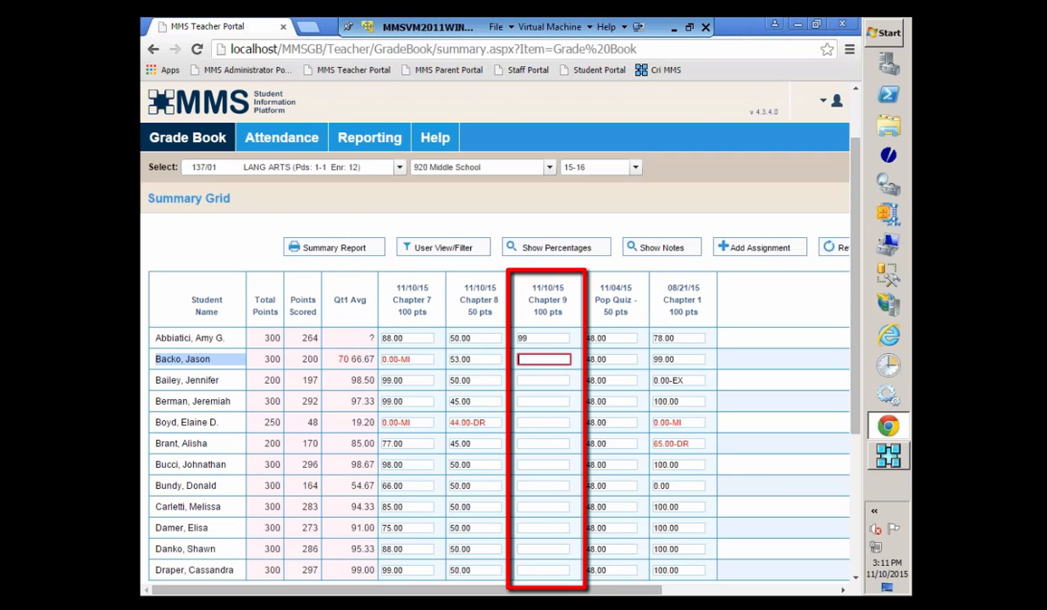
text(100)
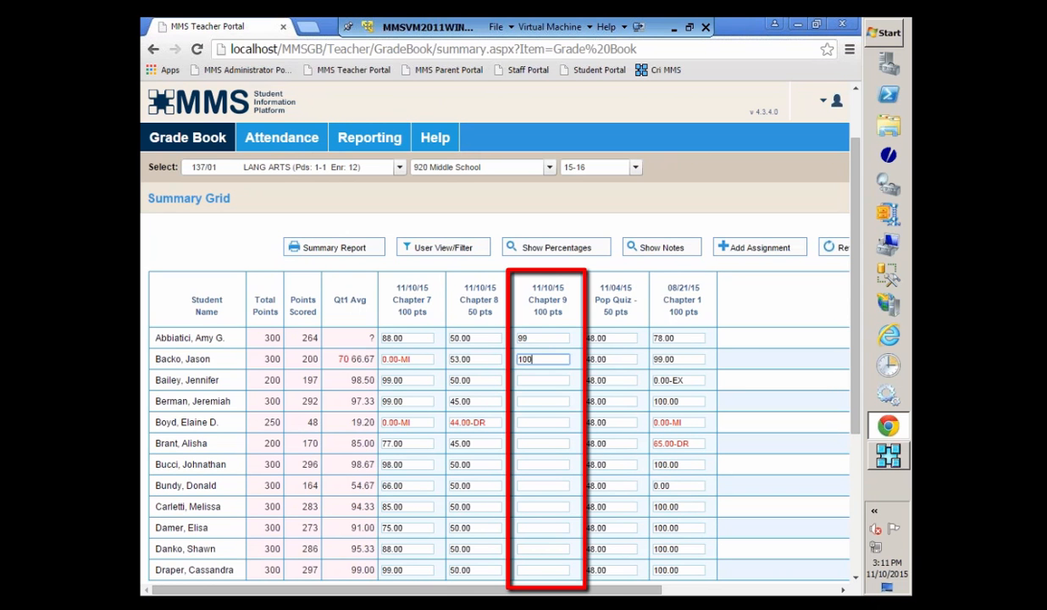
key(Return)
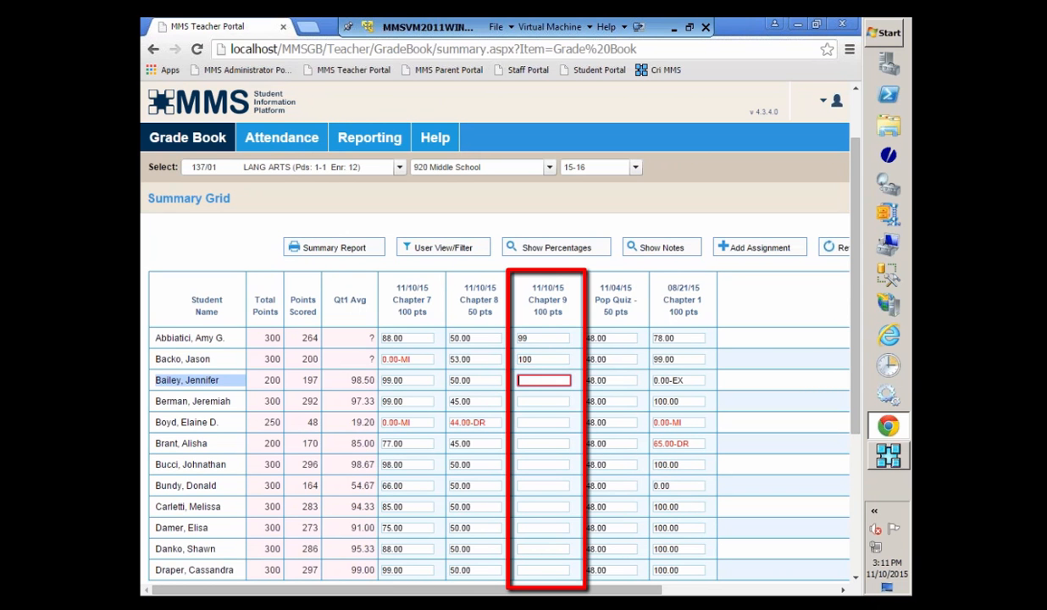
text(1)
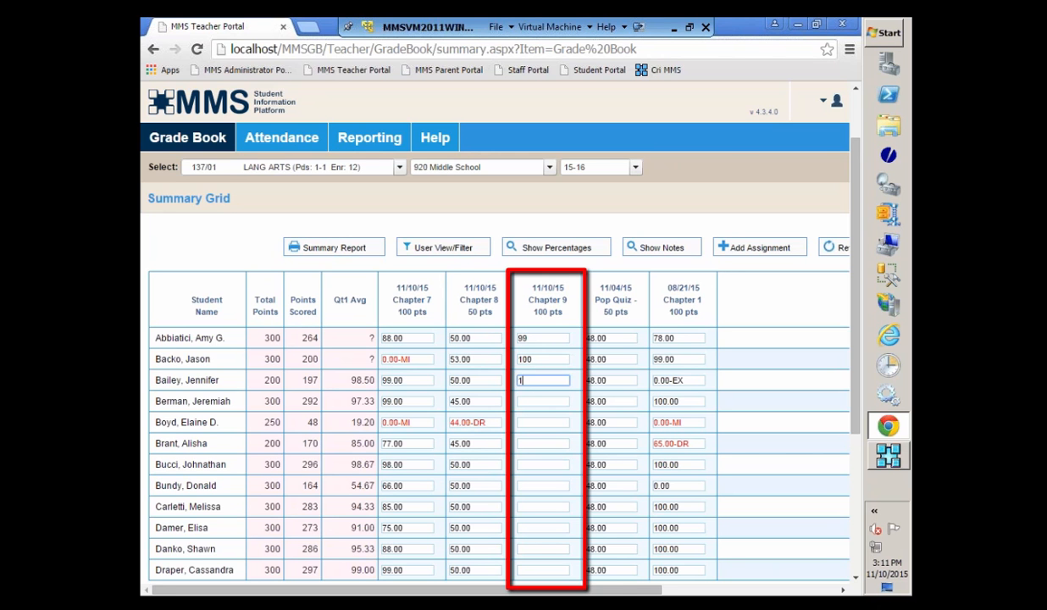
text(00)
key(Return)
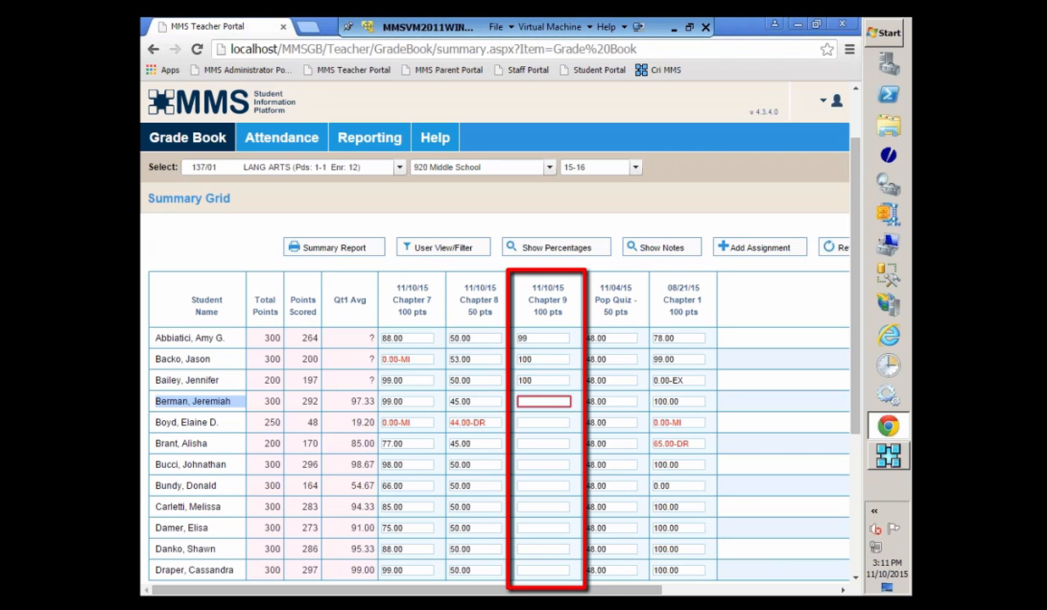
Step: Enter a Chapter 9 score of 66 for the fourth student in the grid
key(Return)
key(Return)
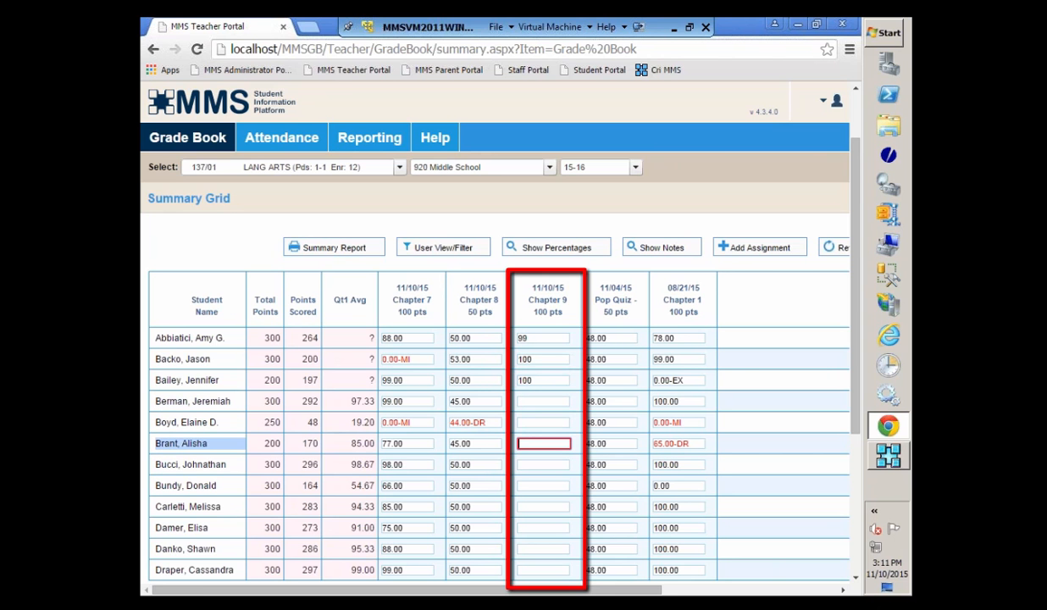
key(Return)
key(Up)
key(Up)
key(Up)
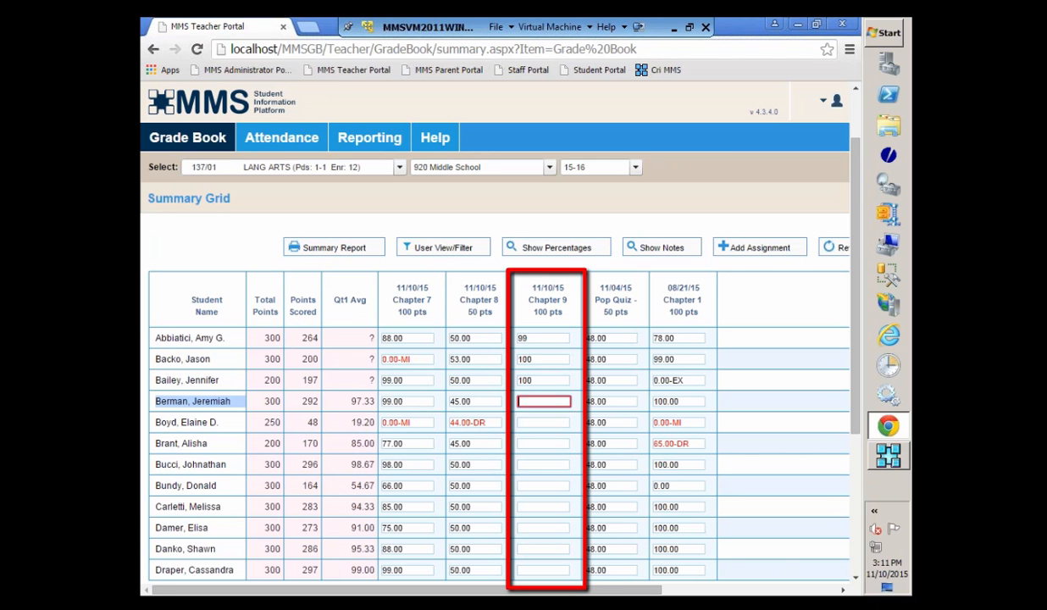
text(66)
key(Return)
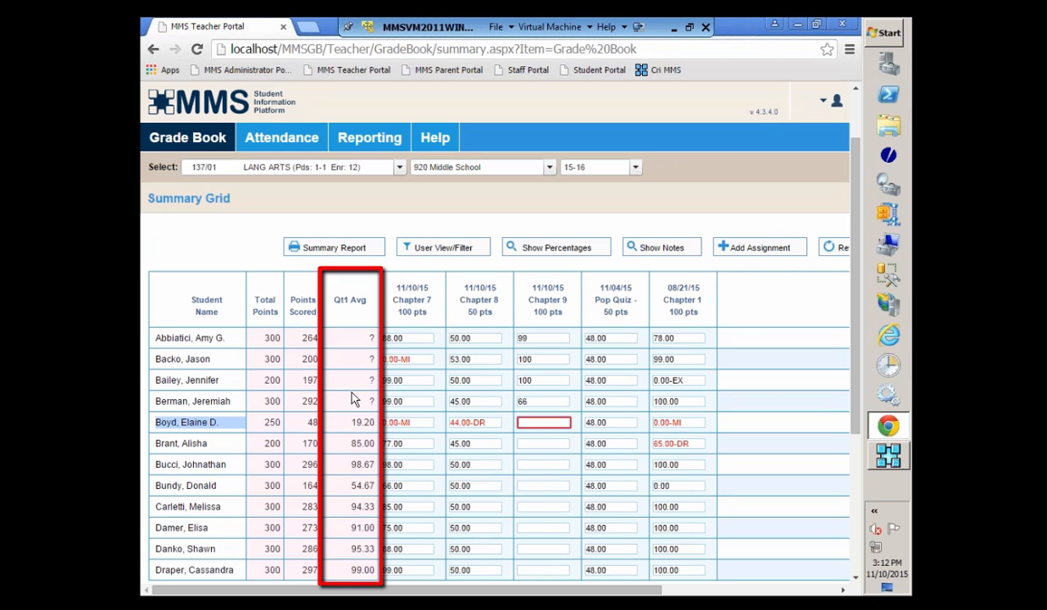
Step: Enter Chapter 9 scores of 90 for the eighth student and 88 for the eleventh student
click(535, 490)
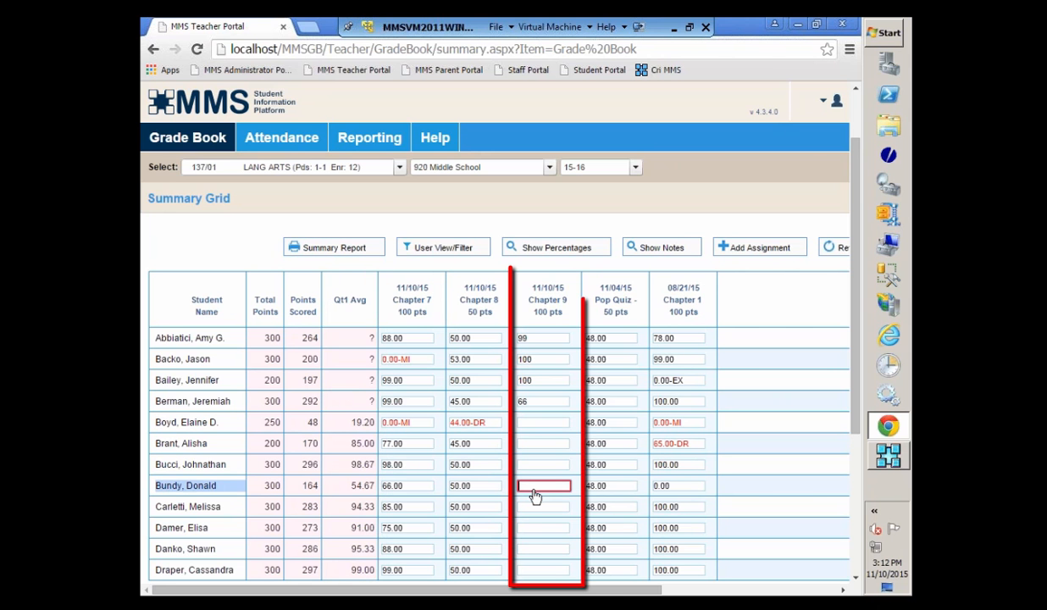
text(99)
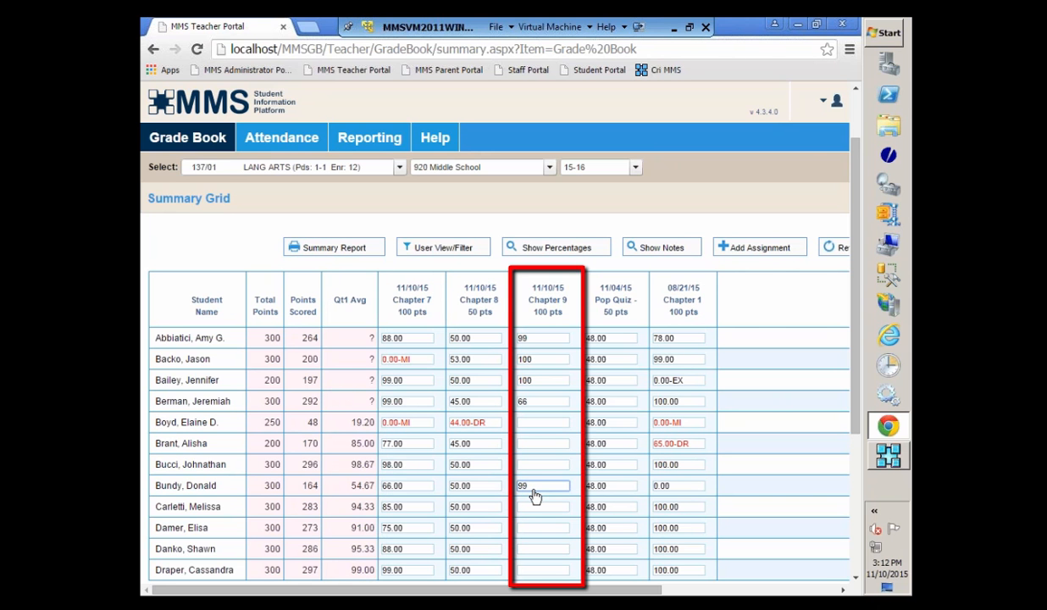
key(BackSpace)
text(0)
click(530, 550)
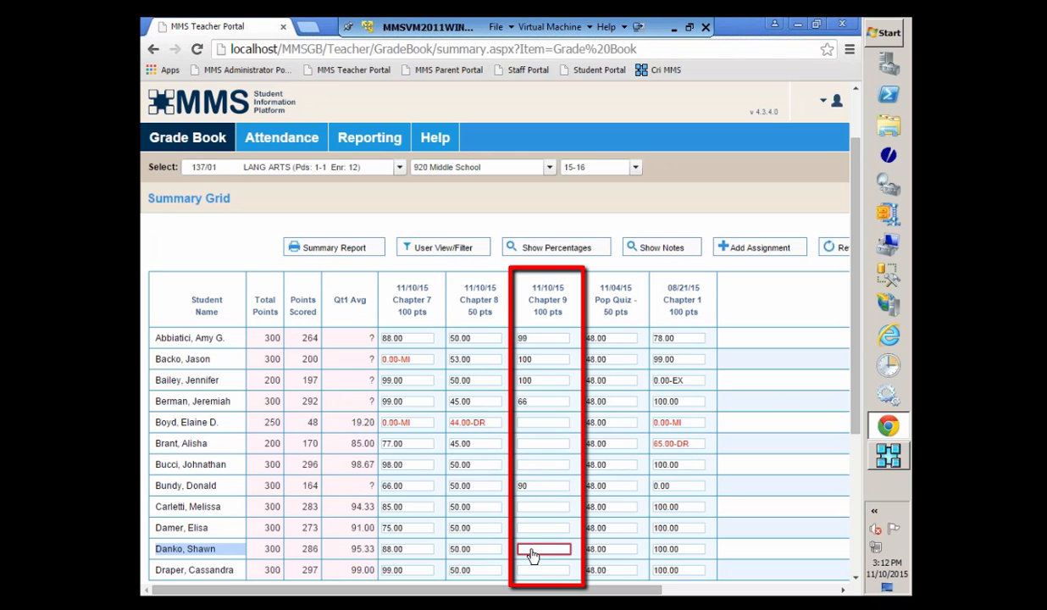
text(88)
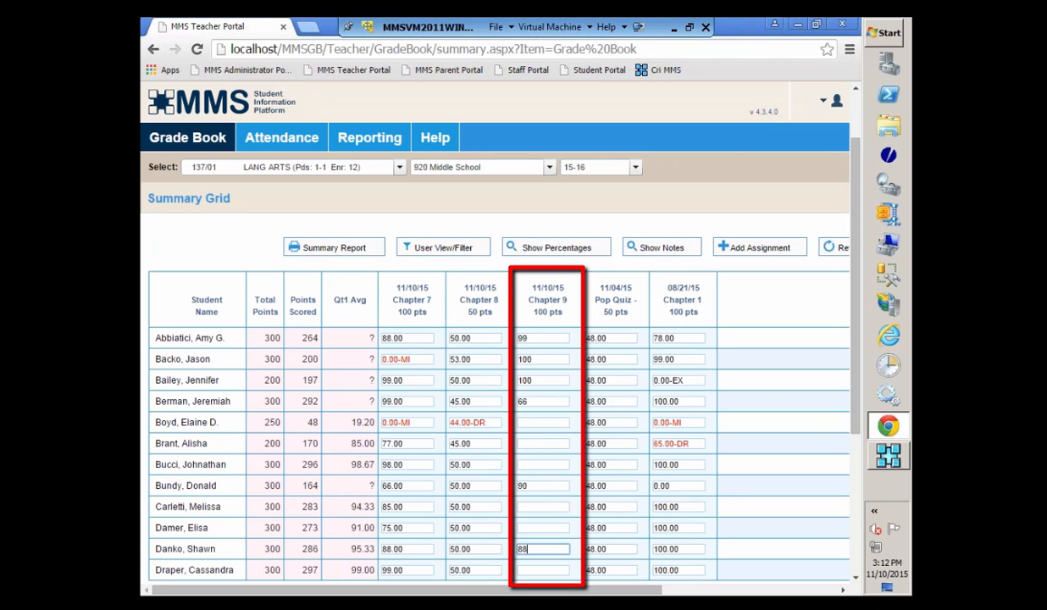
Step: Assign the same 100 points, scored as Required (RE), to all students for Chapter 9 without overwriting preassigned scores, and close the dialog
click(539, 422)
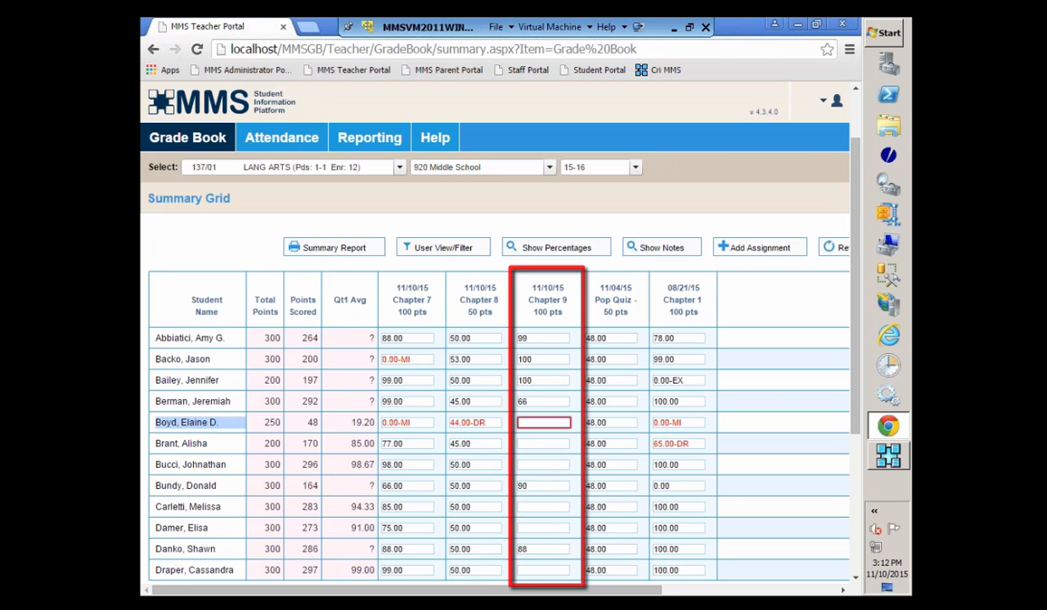
right_click(548, 422)
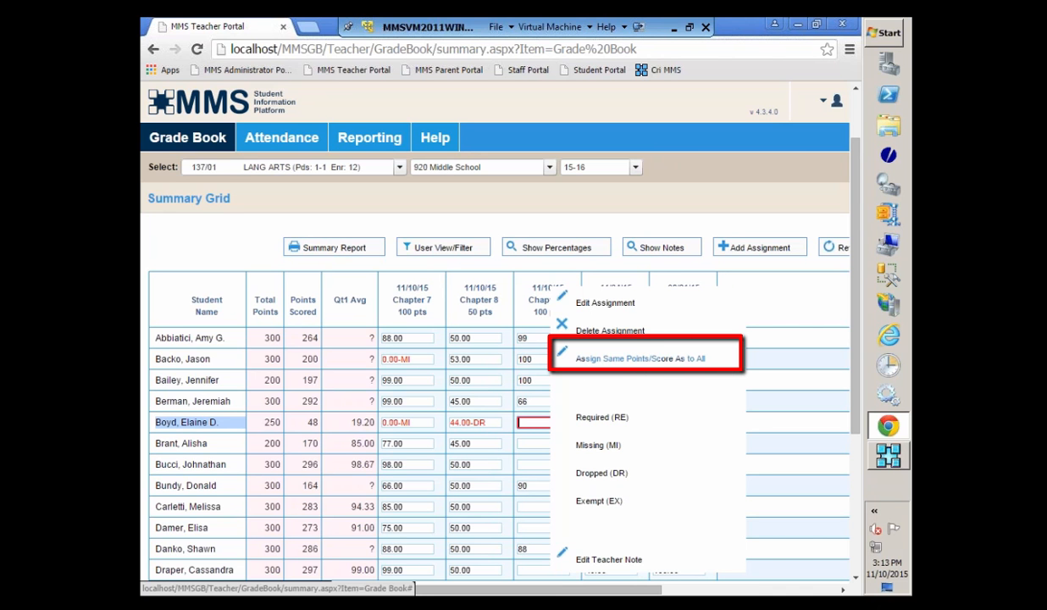
click(632, 360)
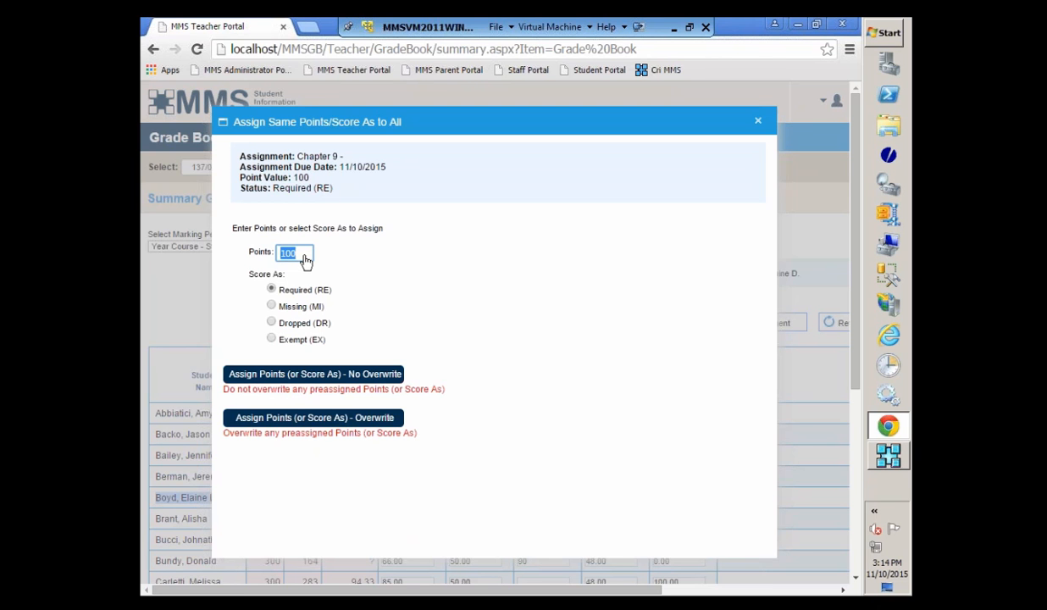
key(BackSpace)
text(55)
key(BackSpace)
key(BackSpace)
text(95)
key(BackSpace)
key(BackSpace)
text(100)
click(343, 259)
click(271, 378)
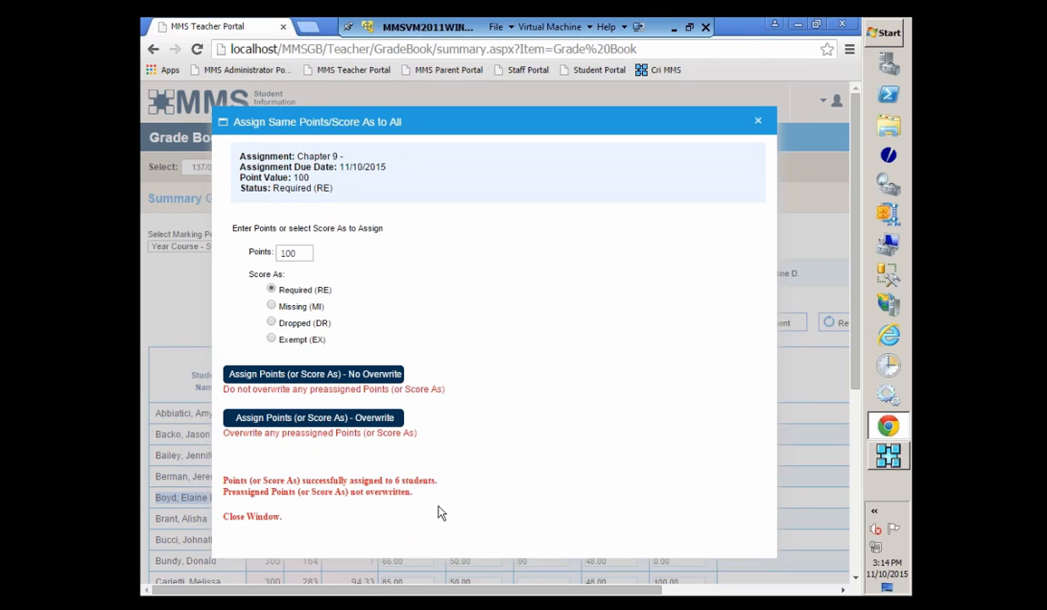
click(757, 122)
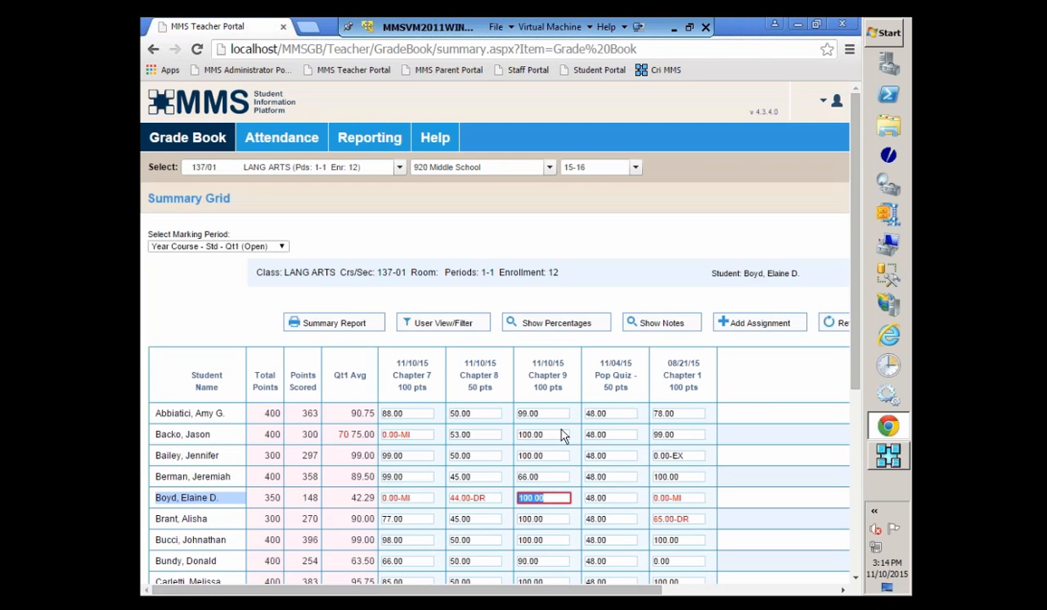
Step: Clear the Chapter 9 scores of the ninth, fifth and eleventh students in the grid
scroll(560, 432, down, 2)
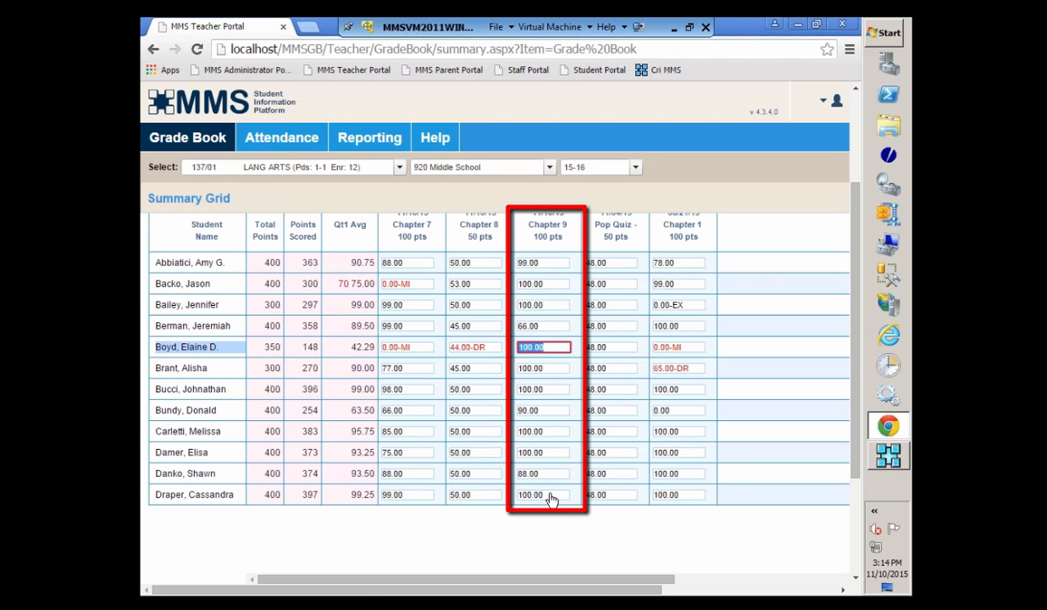
click(554, 433)
key(BackSpace)
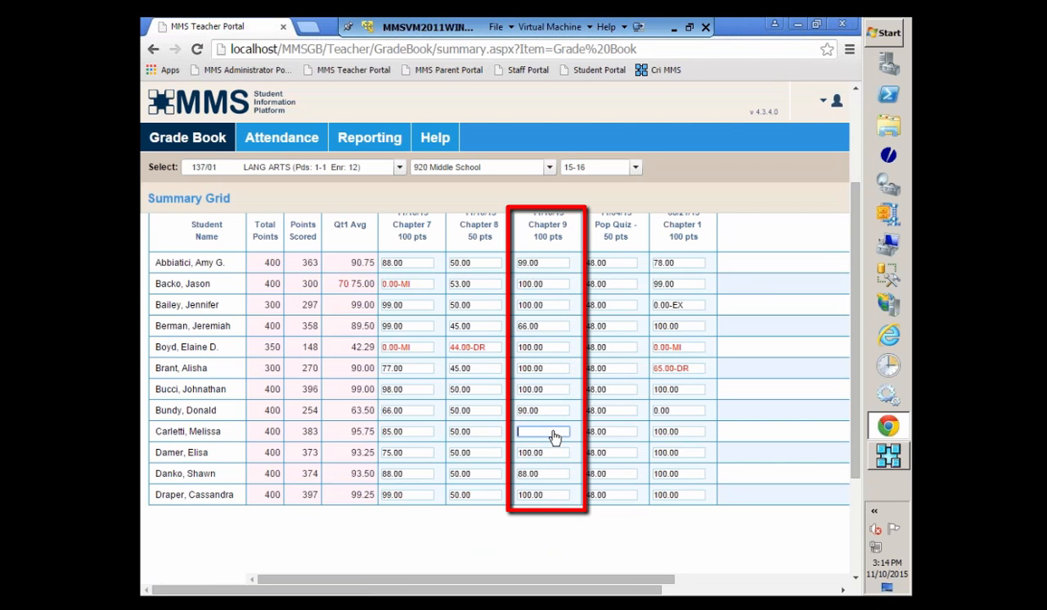
click(553, 353)
key(BackSpace)
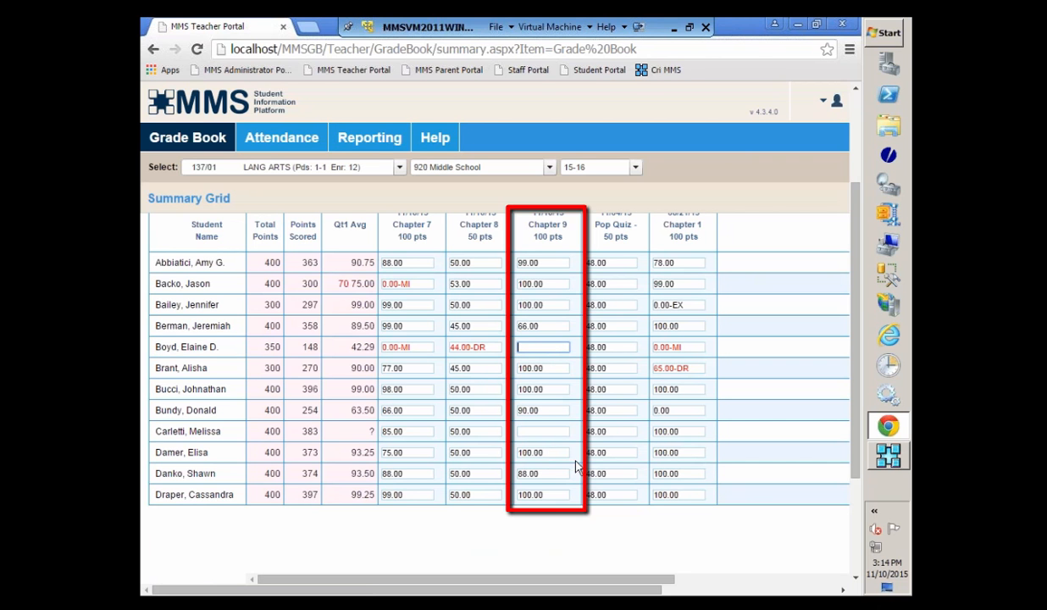
click(559, 479)
key(BackSpace)
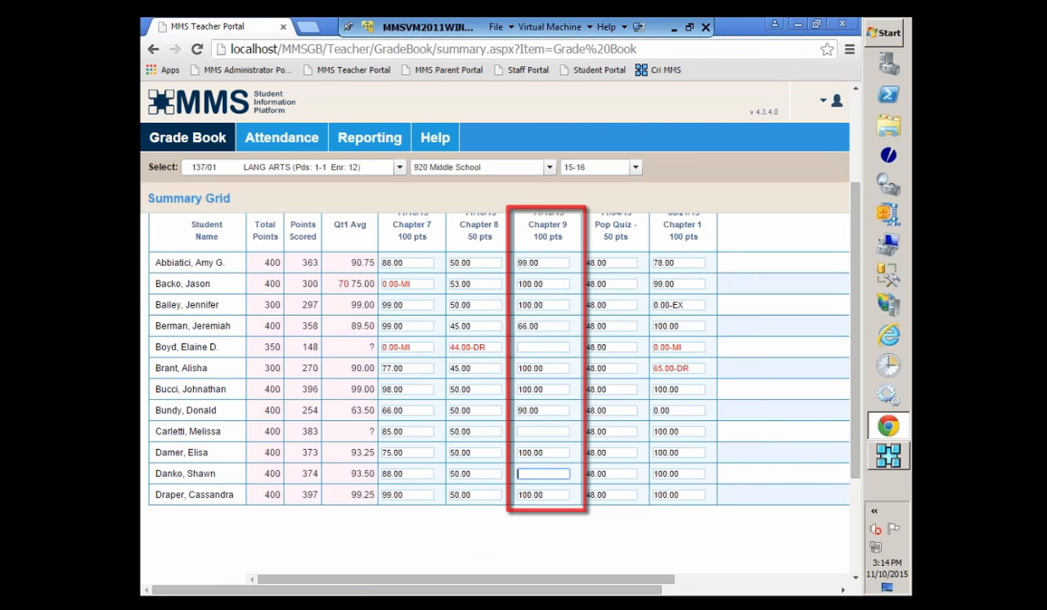
Step: Assign Missing (MI) to all students for Chapter 9 without overwriting preassigned scores, and close the dialog
right_click(559, 347)
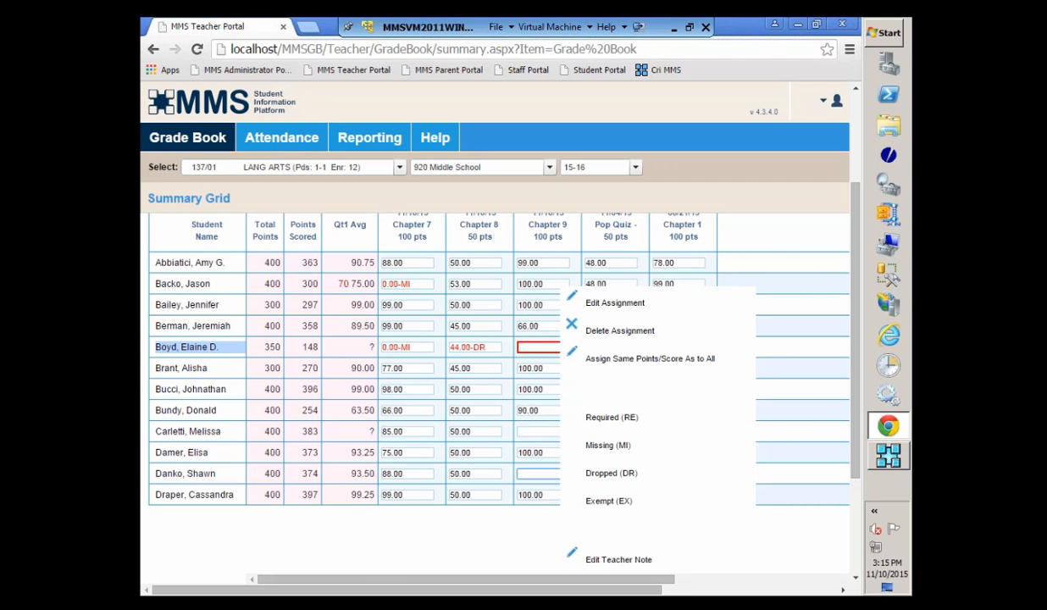
click(657, 362)
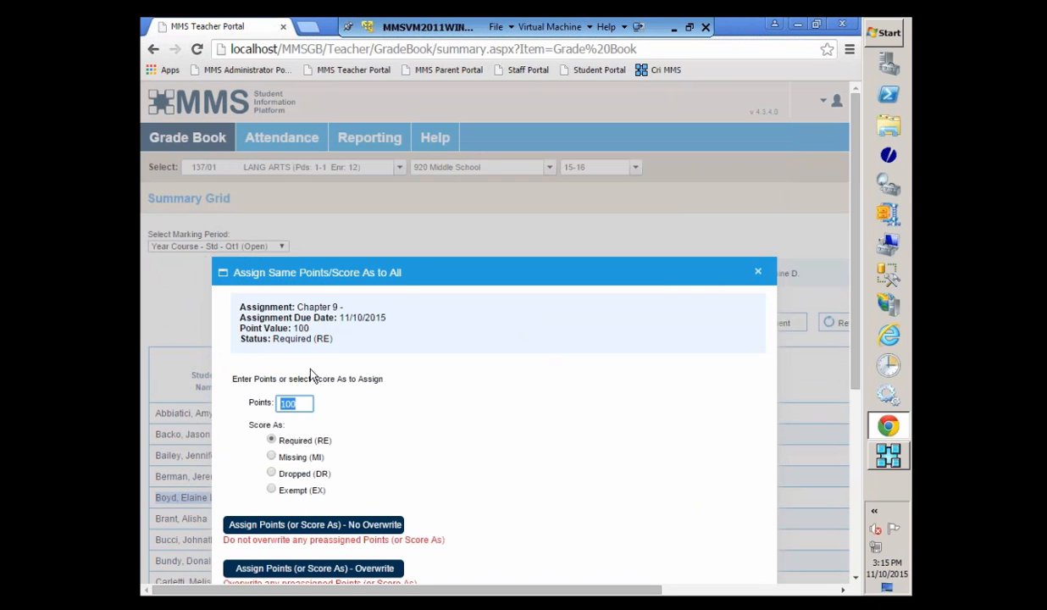
click(272, 457)
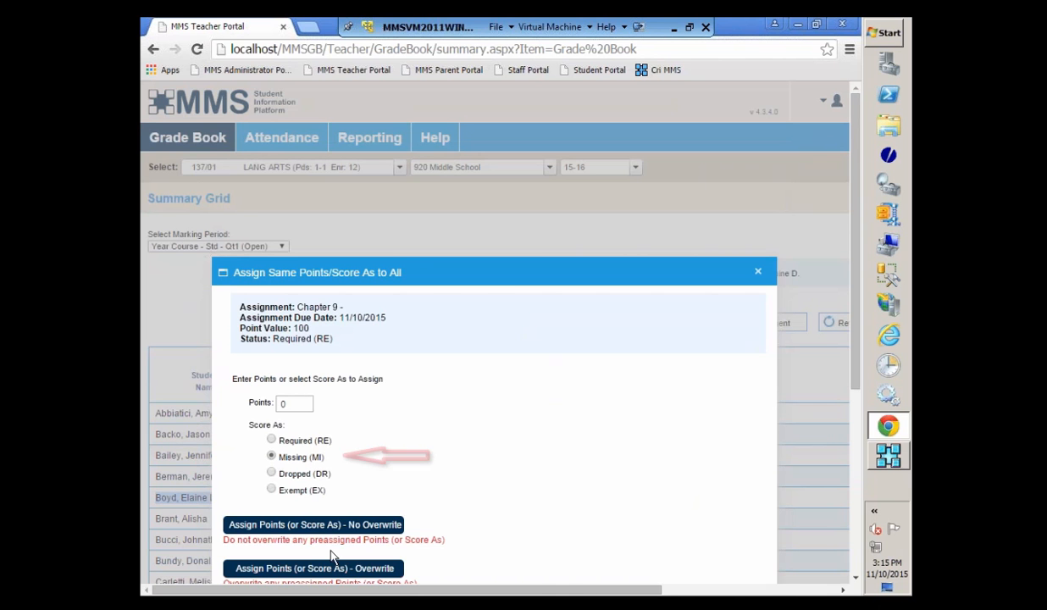
scroll(552, 502, down, 1)
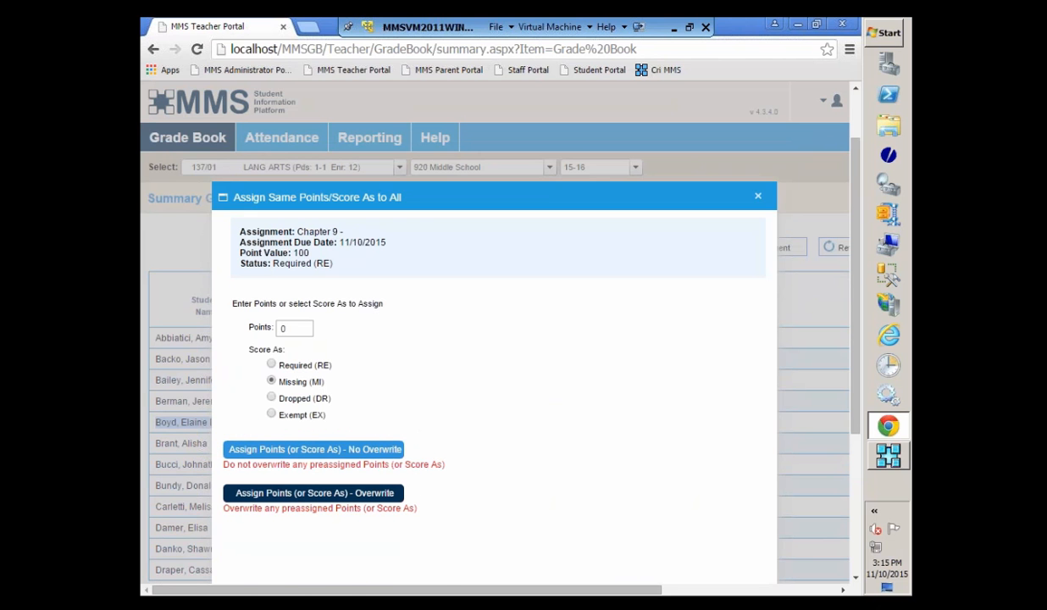
click(313, 449)
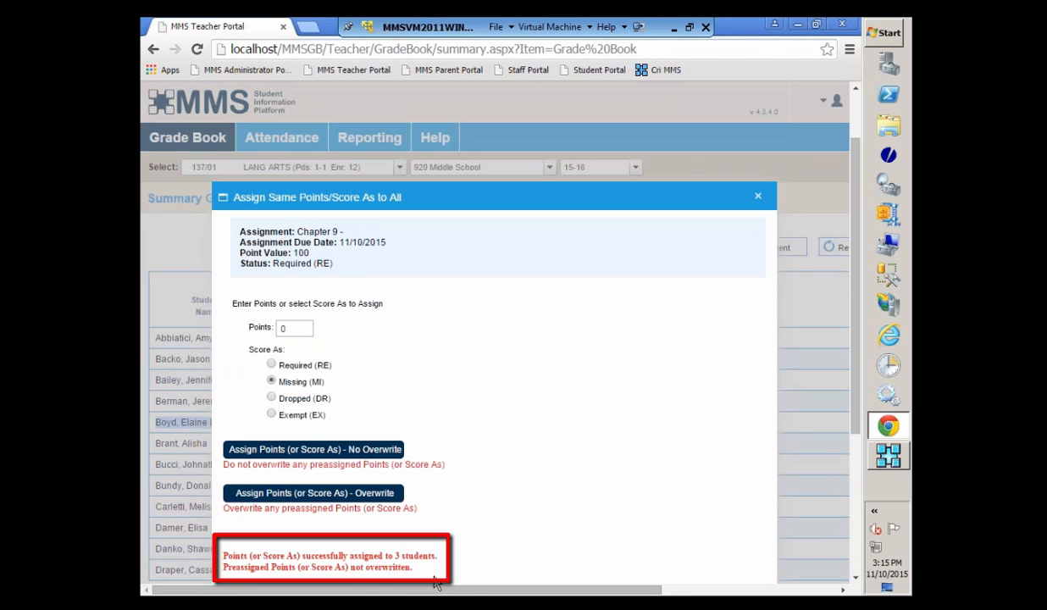
scroll(644, 233, down, 2)
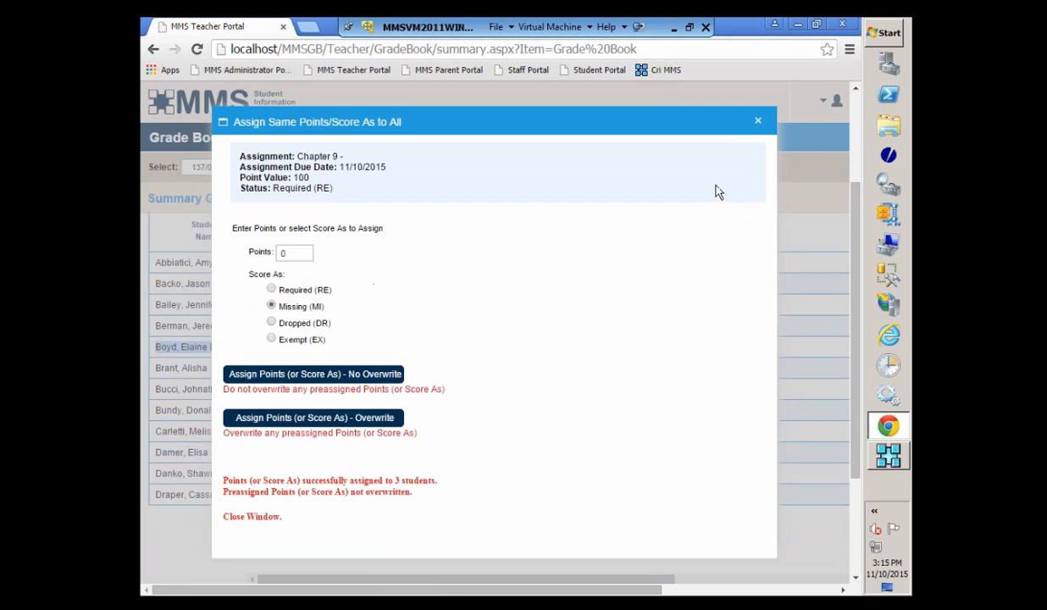
click(758, 121)
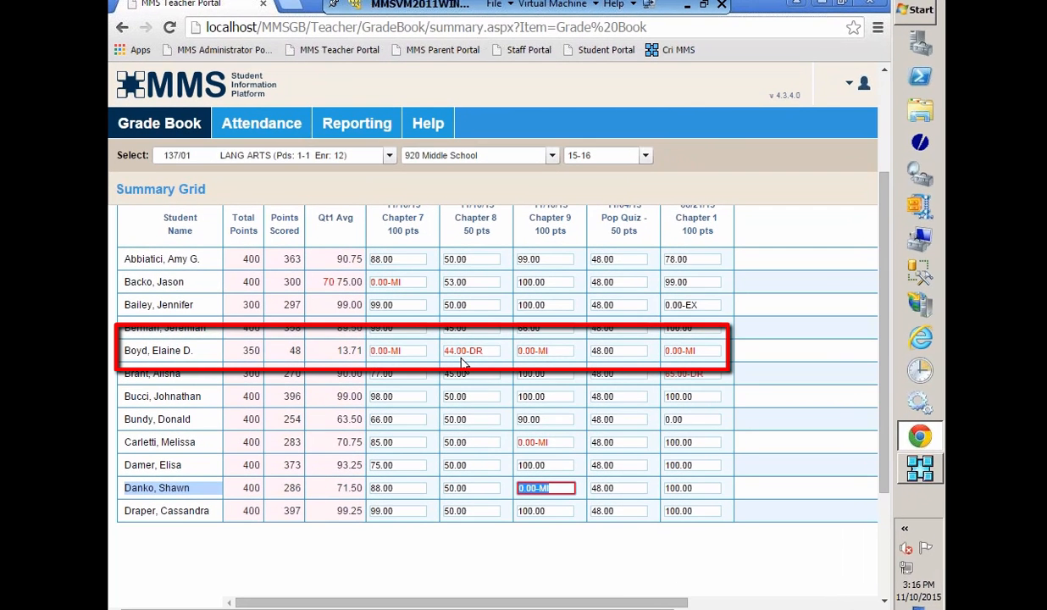
Step: Mark the eighth student's Chapter 1 score as Dropped (DR) in the Summary Grid
right_click(462, 356)
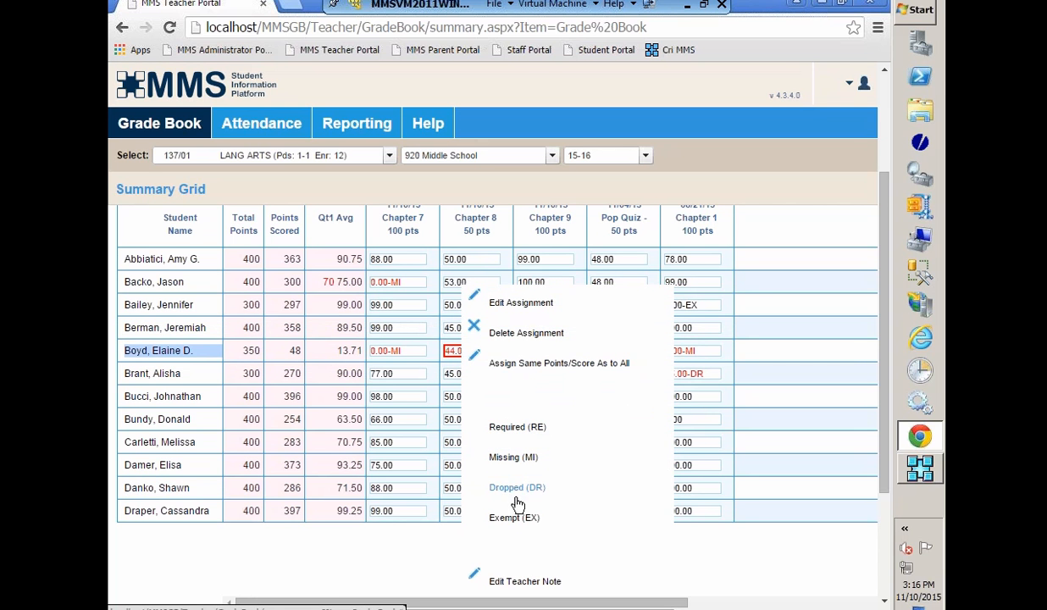
click(525, 607)
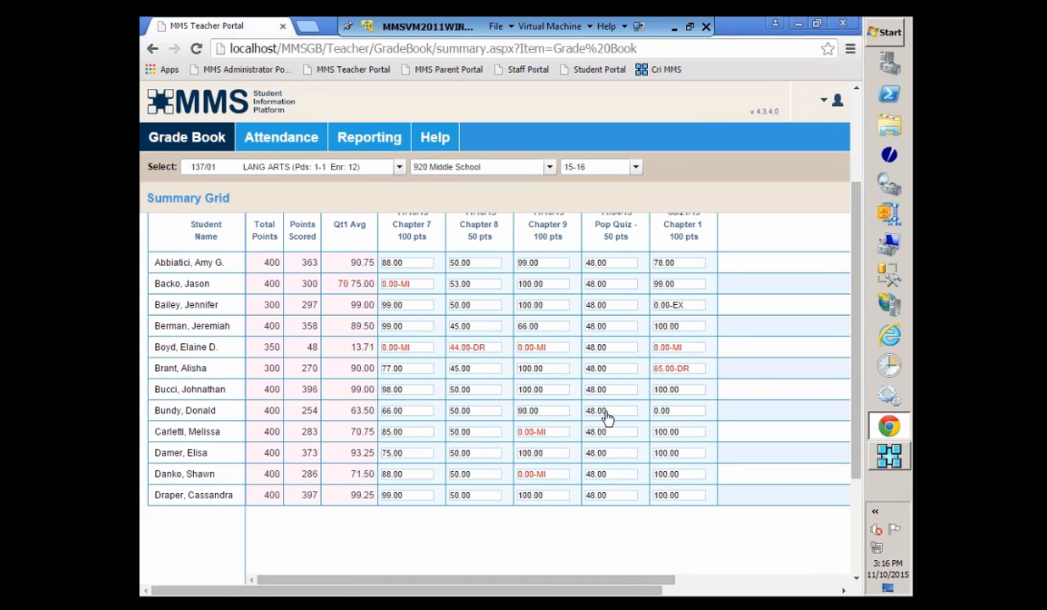
right_click(671, 417)
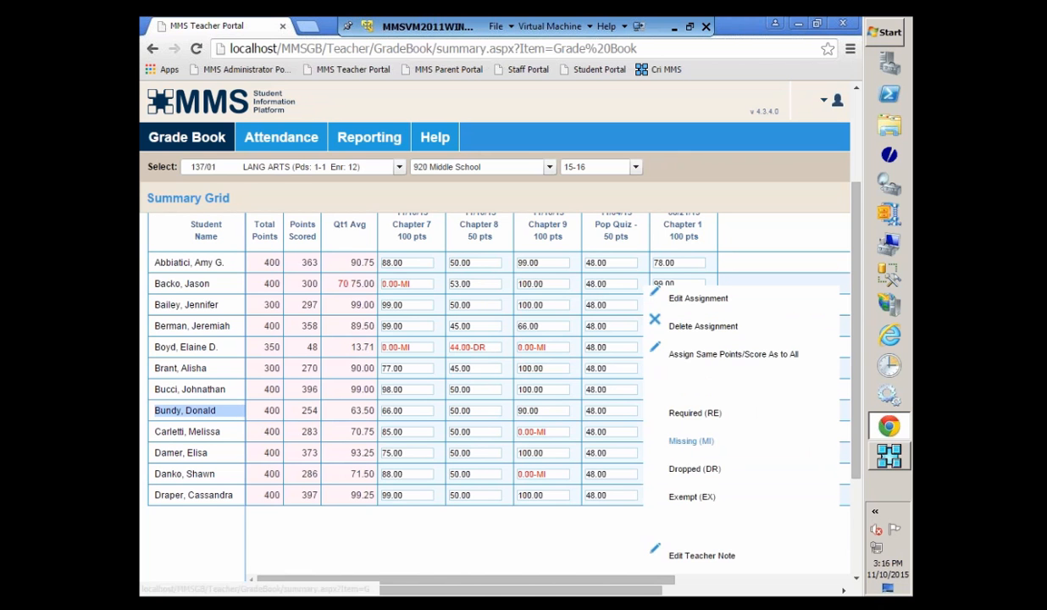
click(686, 475)
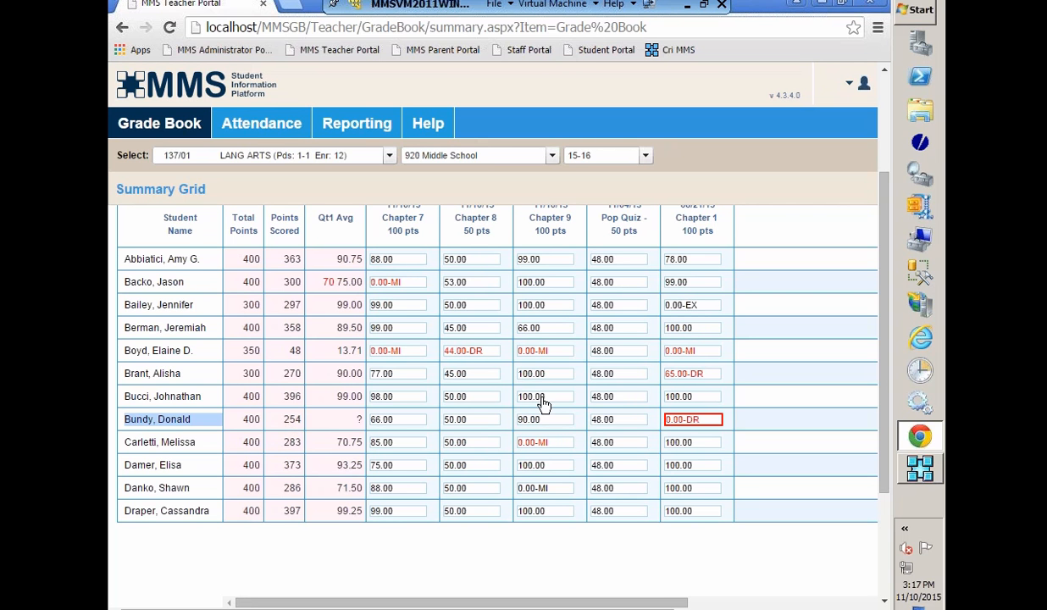
click(702, 306)
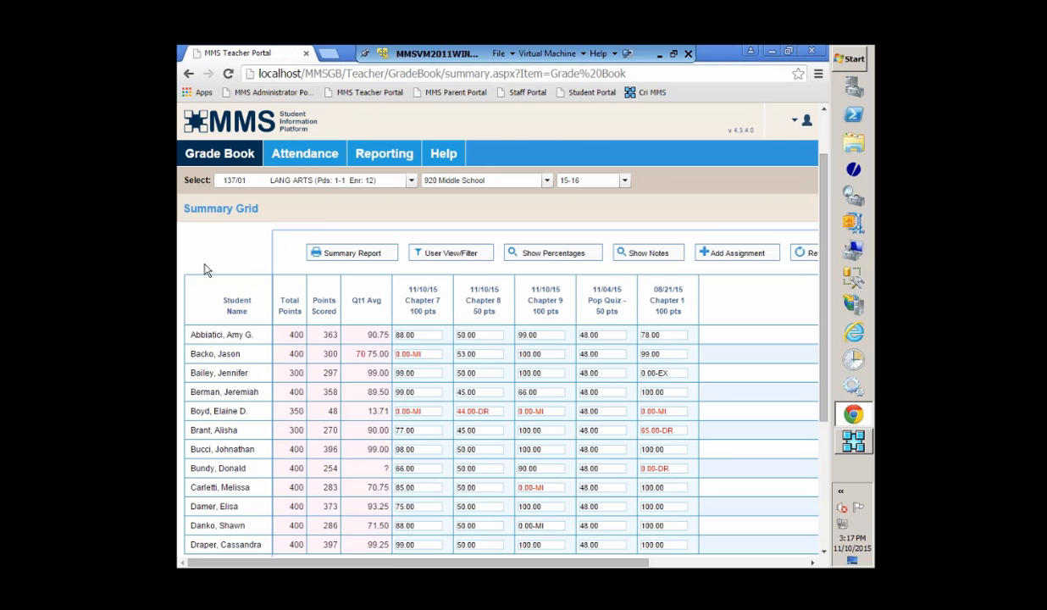
Step: Go to the Assignments page of the LANG ARTS class and open the score entry for Chapter 7
mouse_move(218, 160)
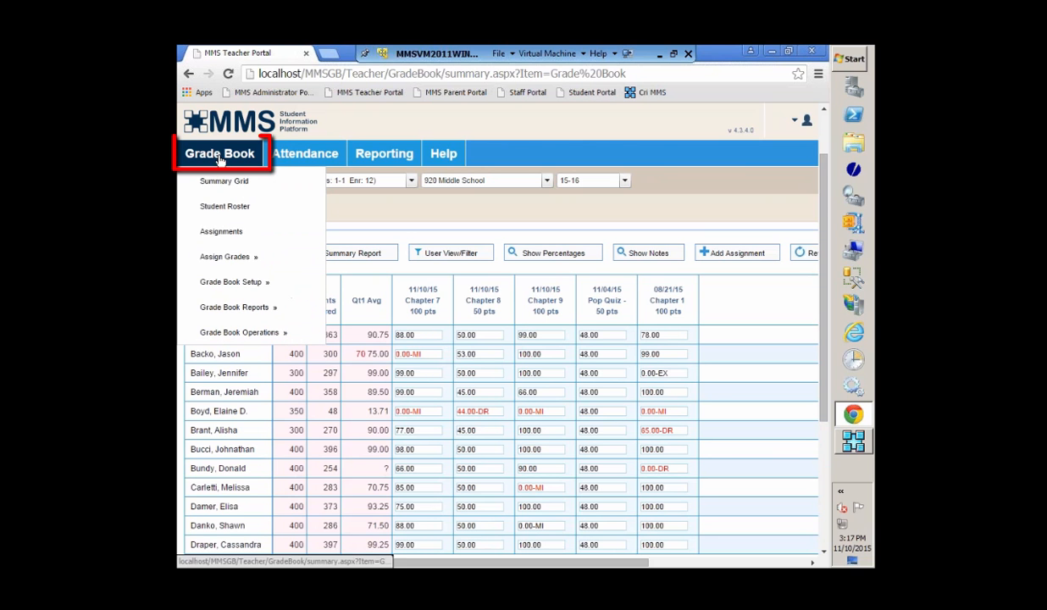
click(219, 231)
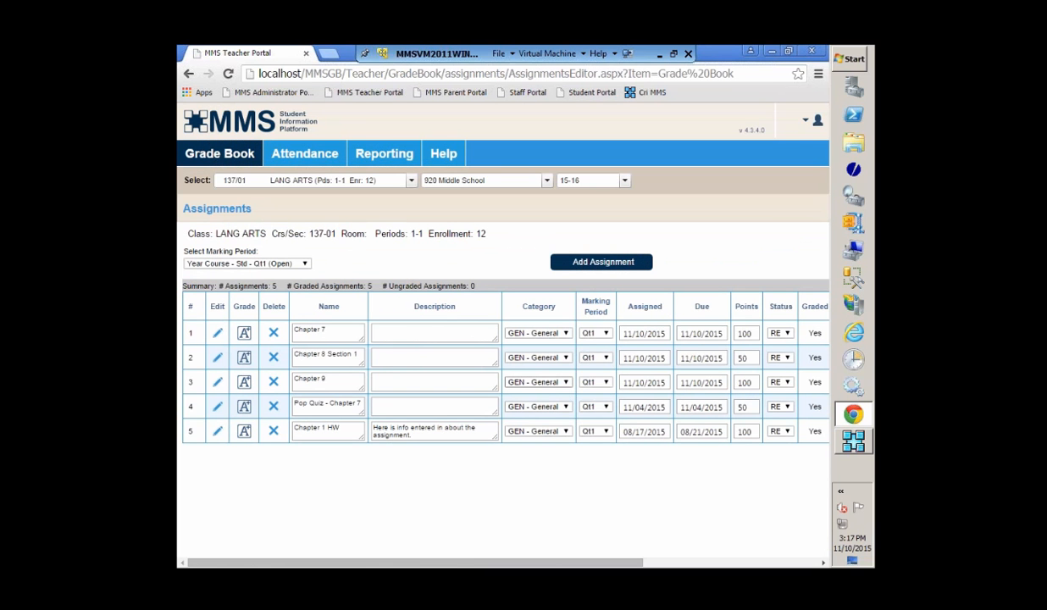
click(244, 334)
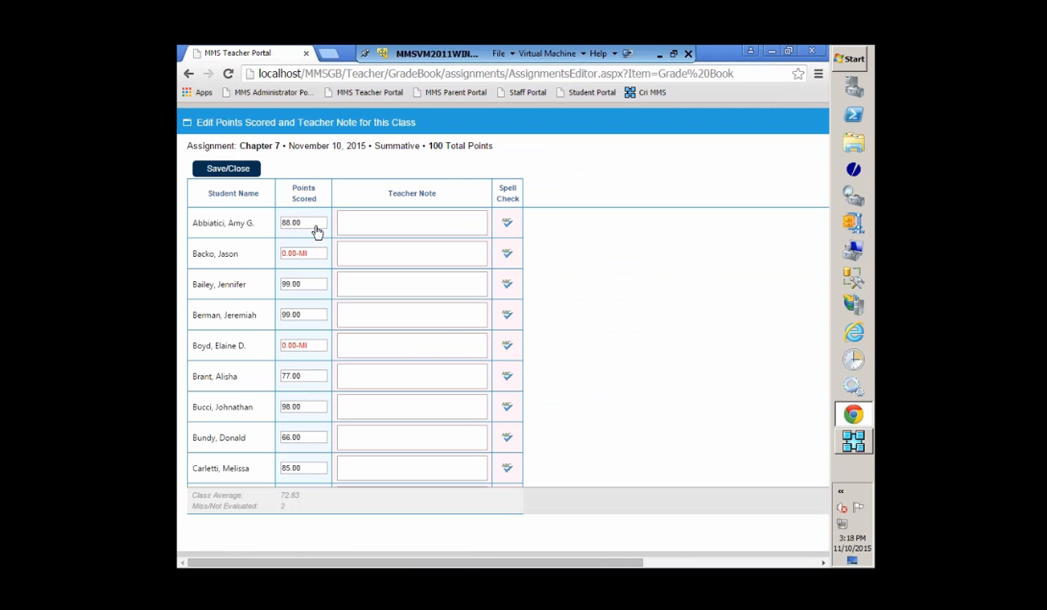
Step: Show the status options for the sixth student's Chapter 7 score, dismiss them without choosing, and save and close the score entry
click(314, 381)
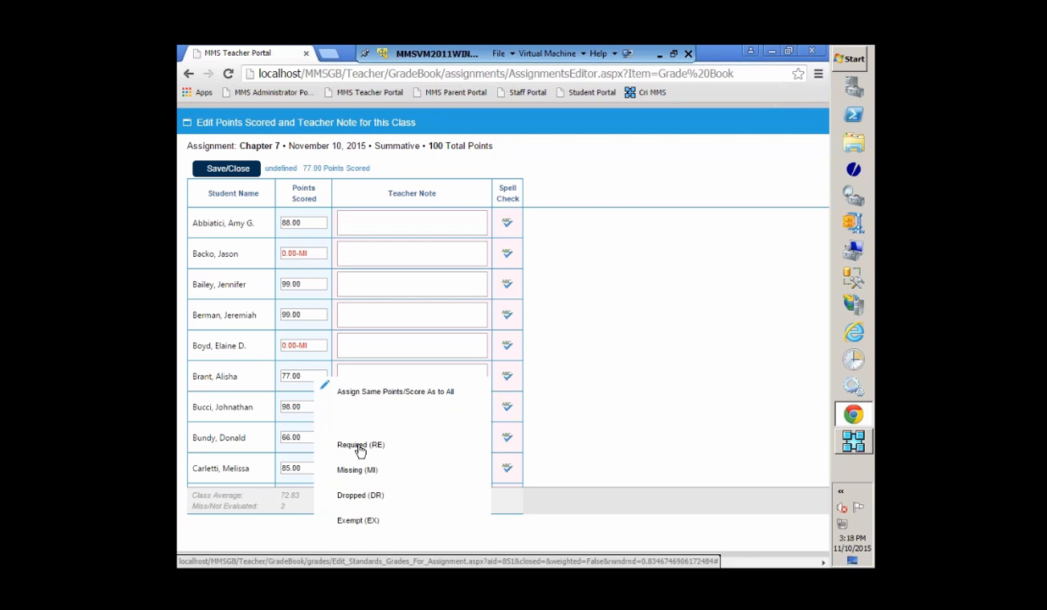
click(307, 178)
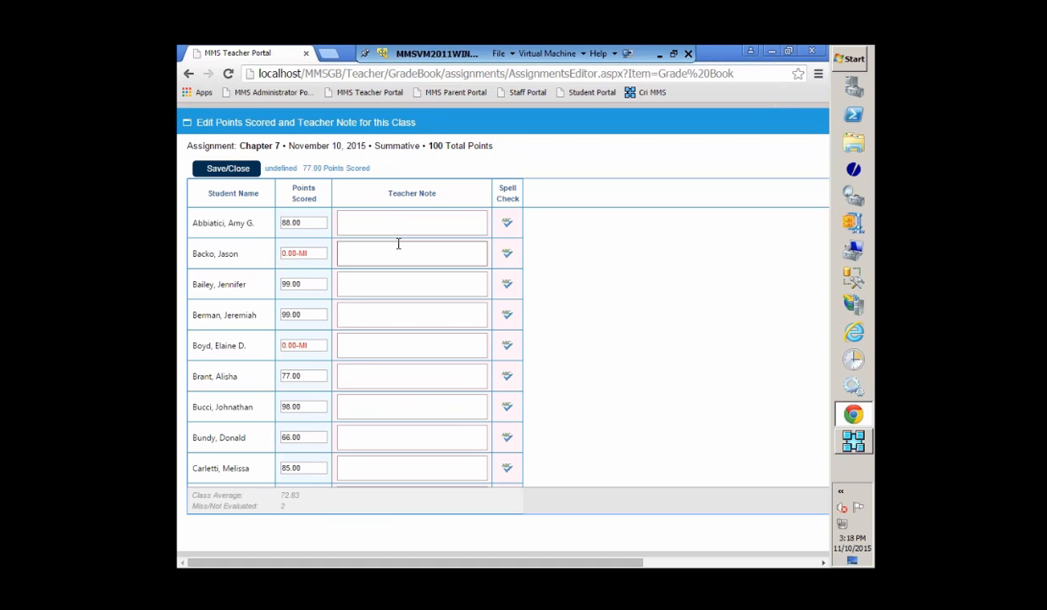
click(230, 168)
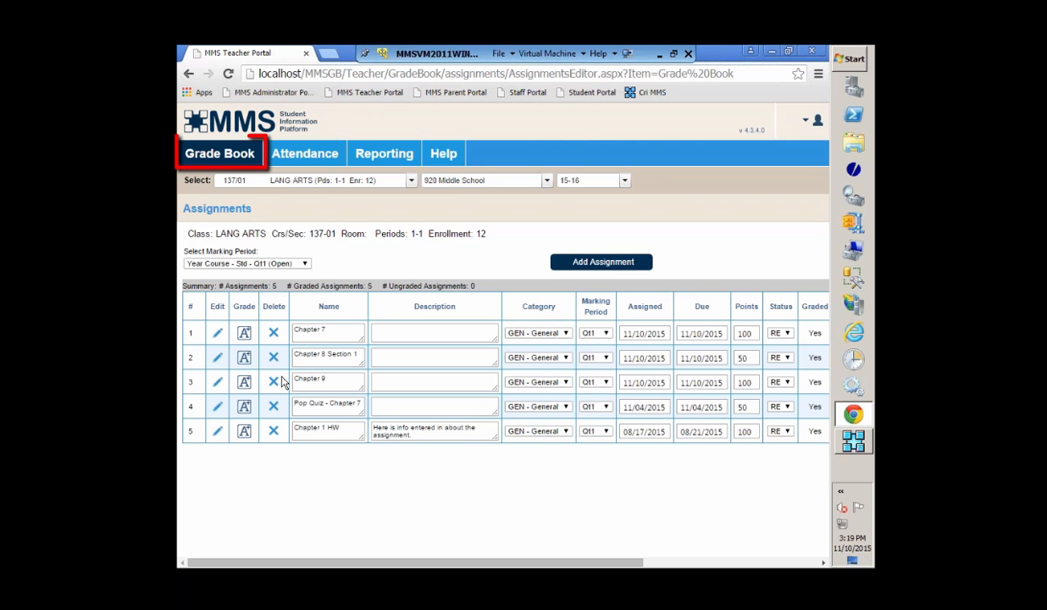
Step: Open Final Grade Entry and display the grades for the Year Course - Std - Qt1 marking period
click(226, 161)
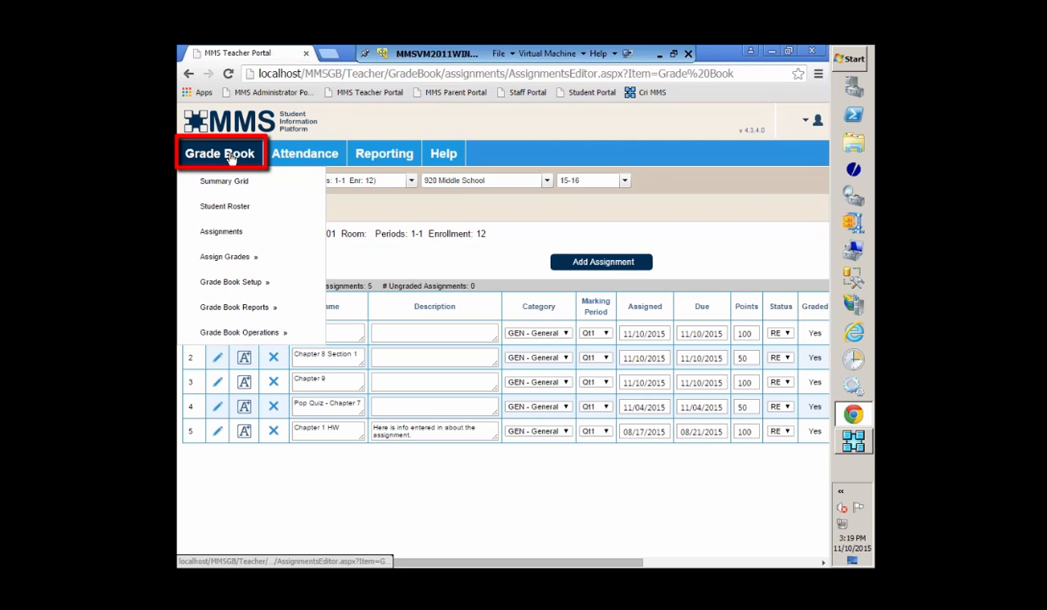
mouse_move(241, 256)
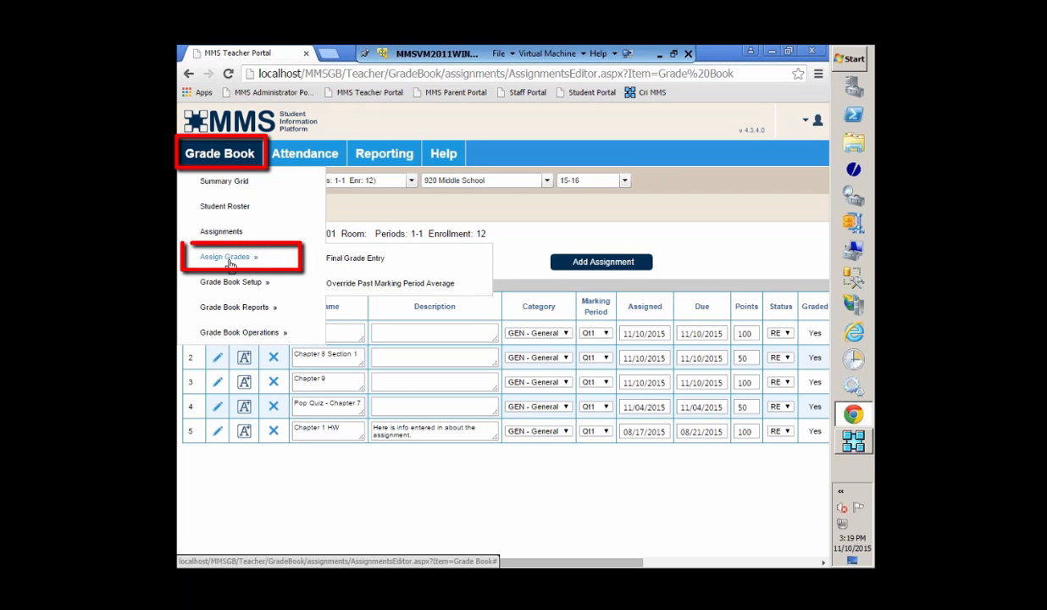
click(379, 259)
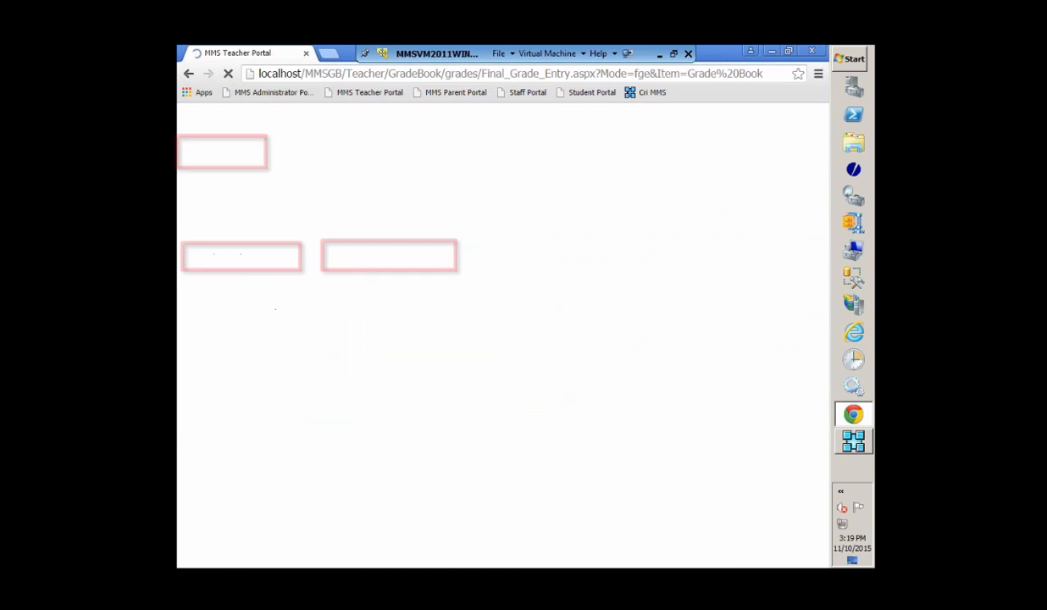
click(305, 263)
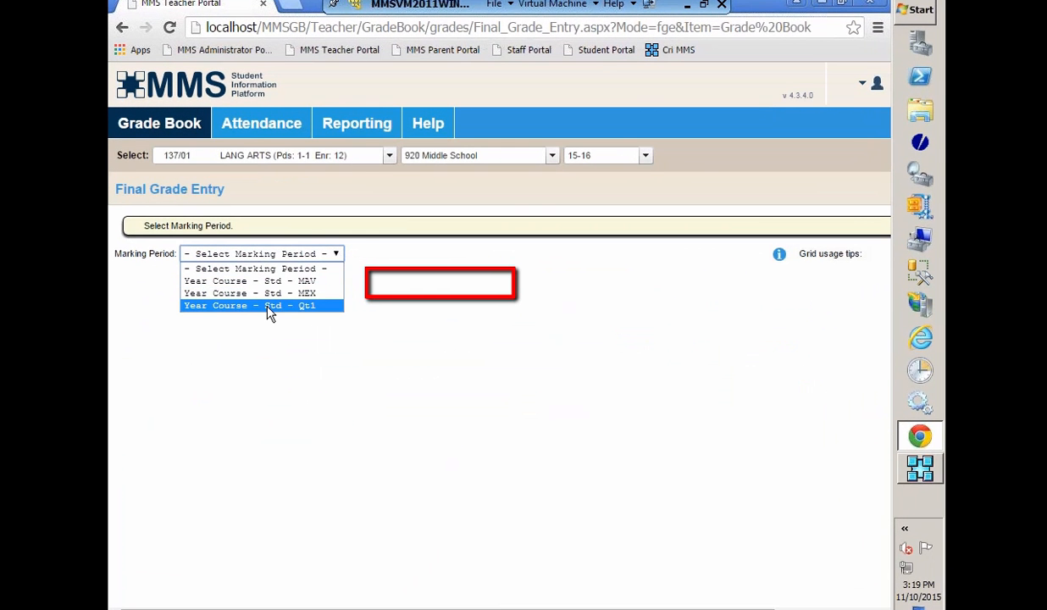
click(270, 306)
scroll(732, 399, down, 1)
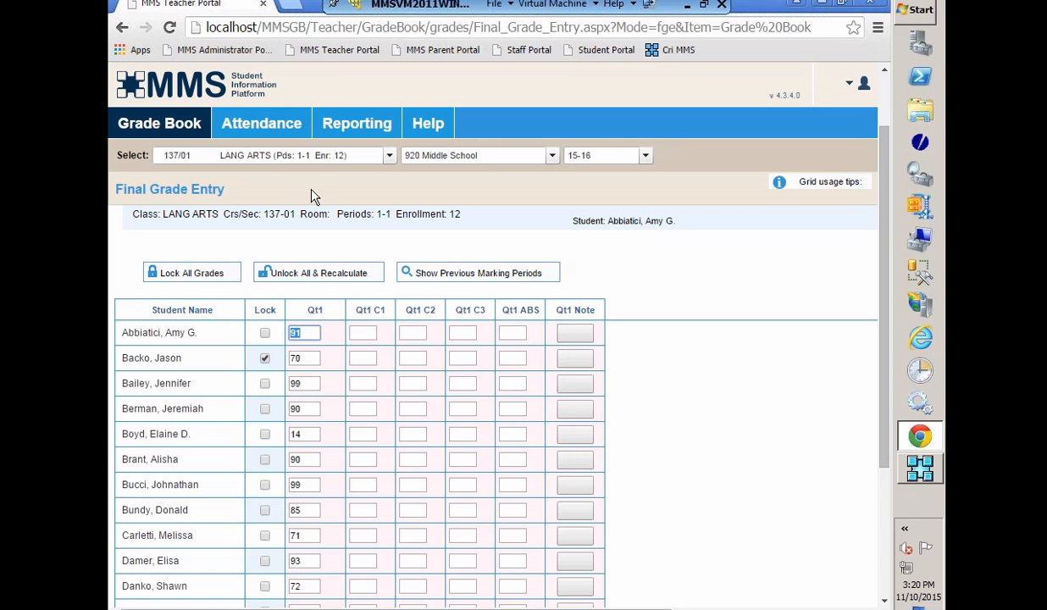
Step: Sign out of the current teacher account
click(156, 132)
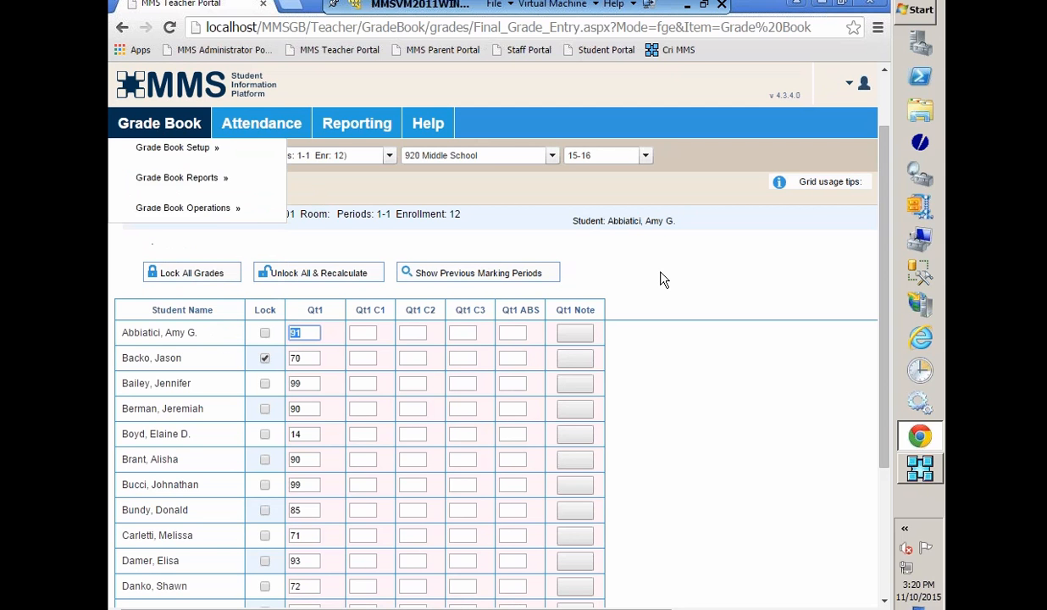
mouse_move(863, 84)
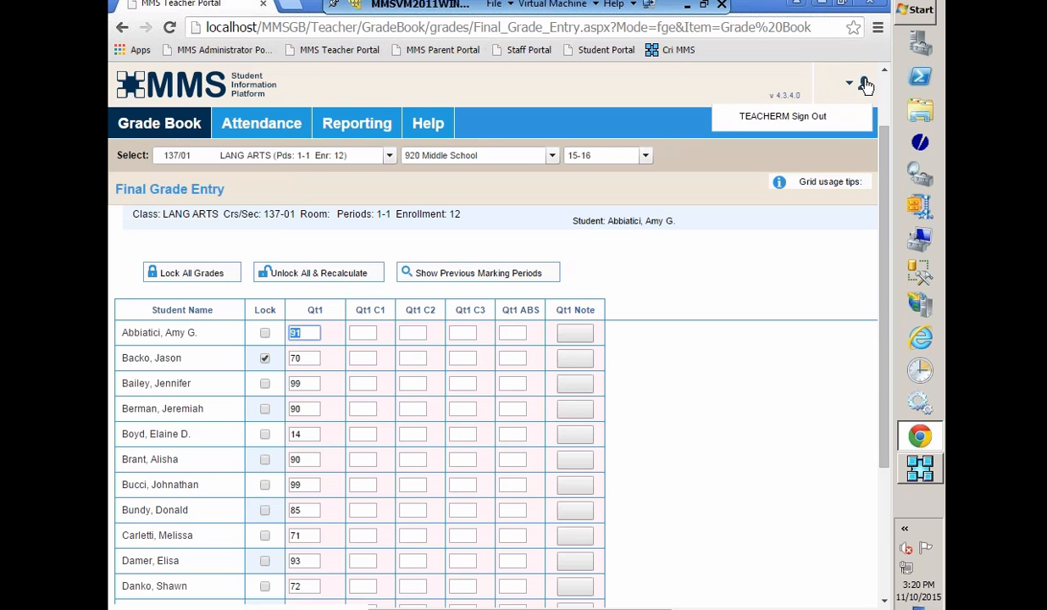
click(763, 123)
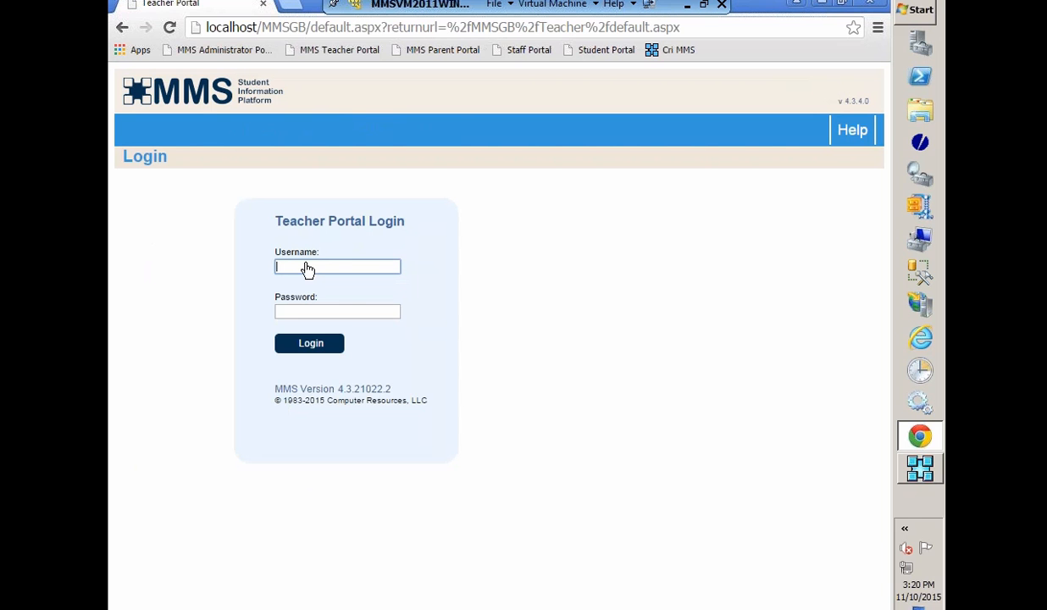
Step: Log in to the Teacher Portal with the other teacher's username and password
text(tblin)
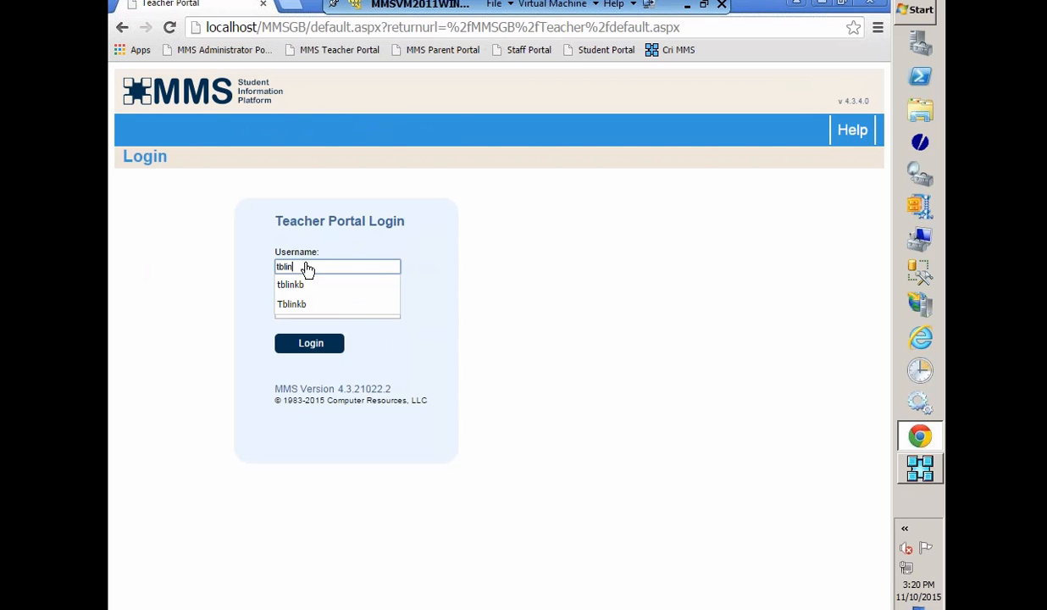
text(kb)
key(Tab)
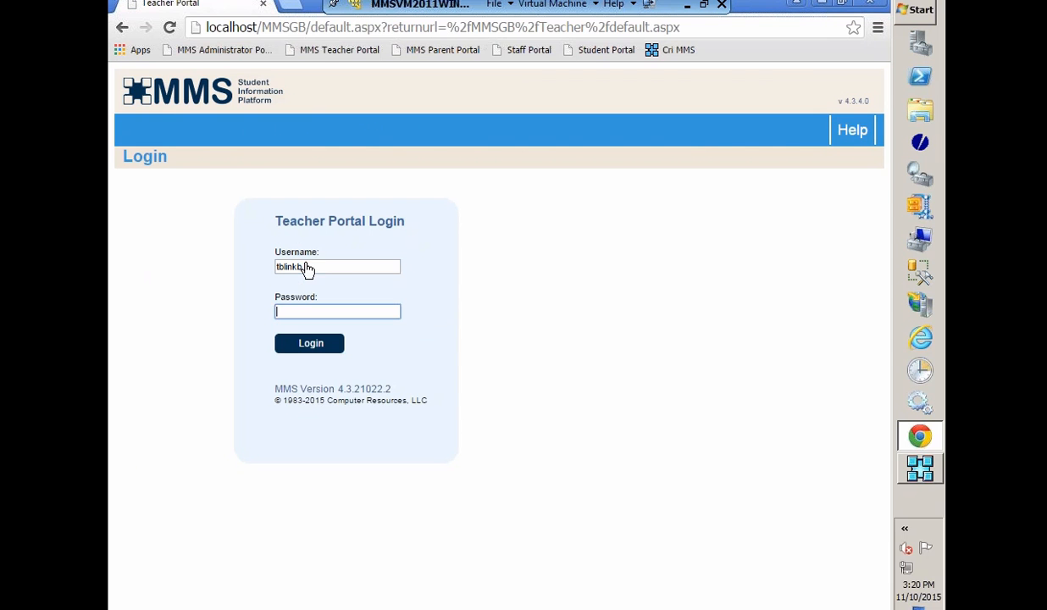
text(p)
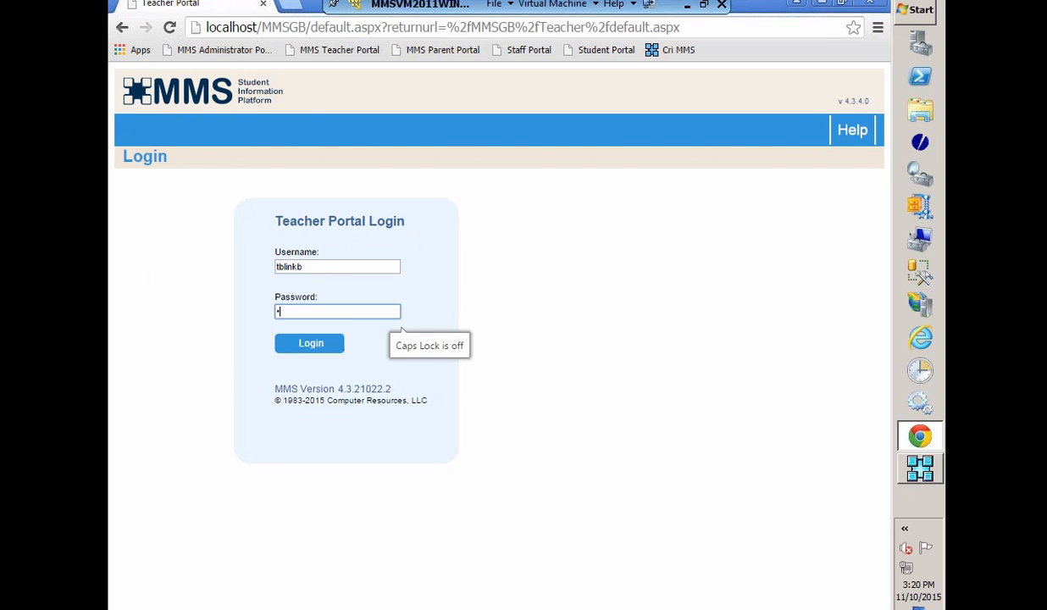
click(294, 347)
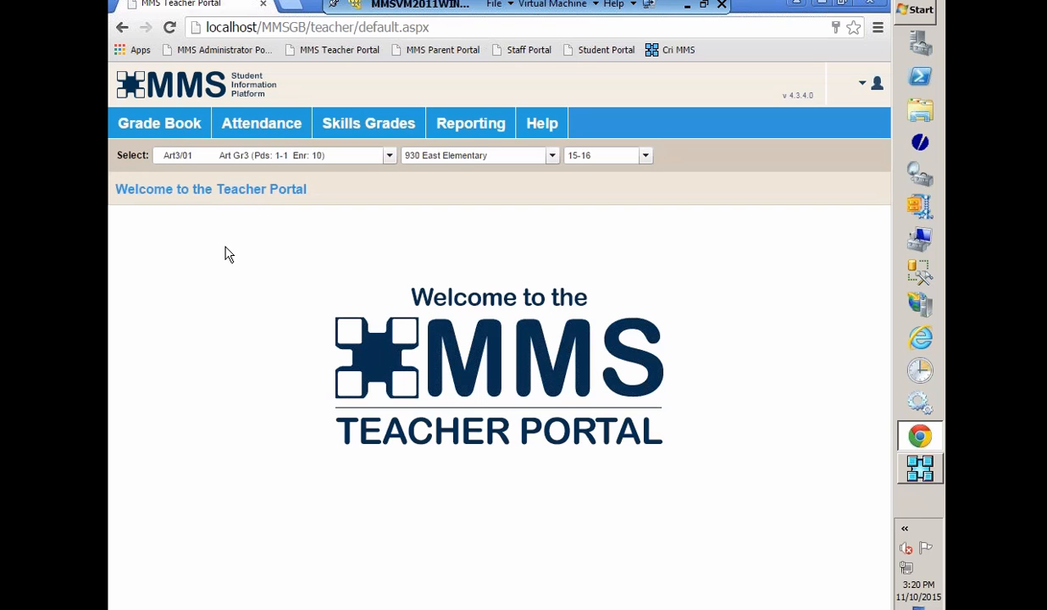
Step: Open the Summary Grid for Art Gr3 and bring up the points and standards grades entry for Hw2
click(157, 127)
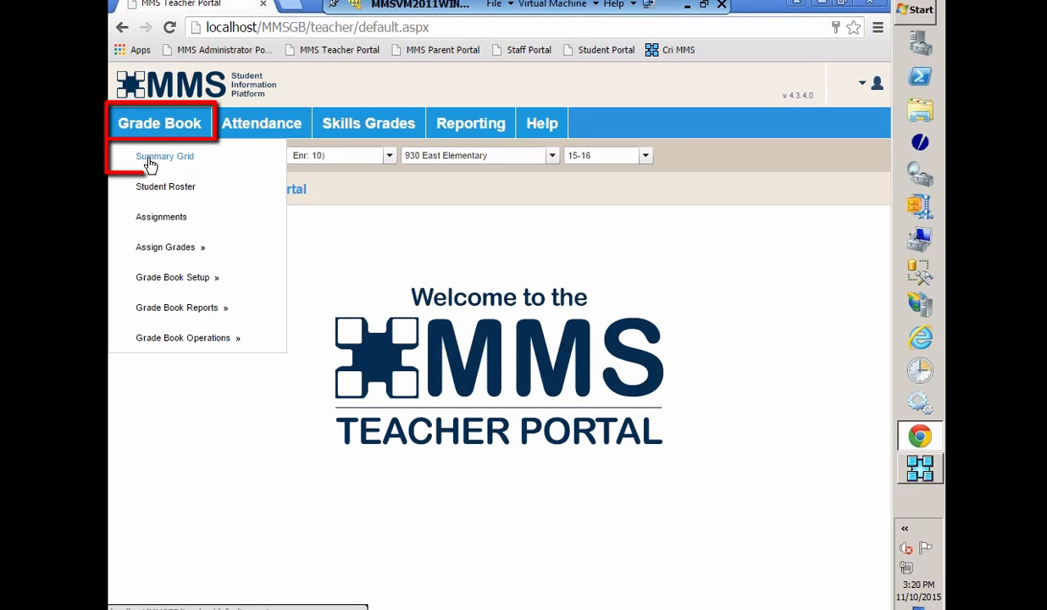
click(151, 161)
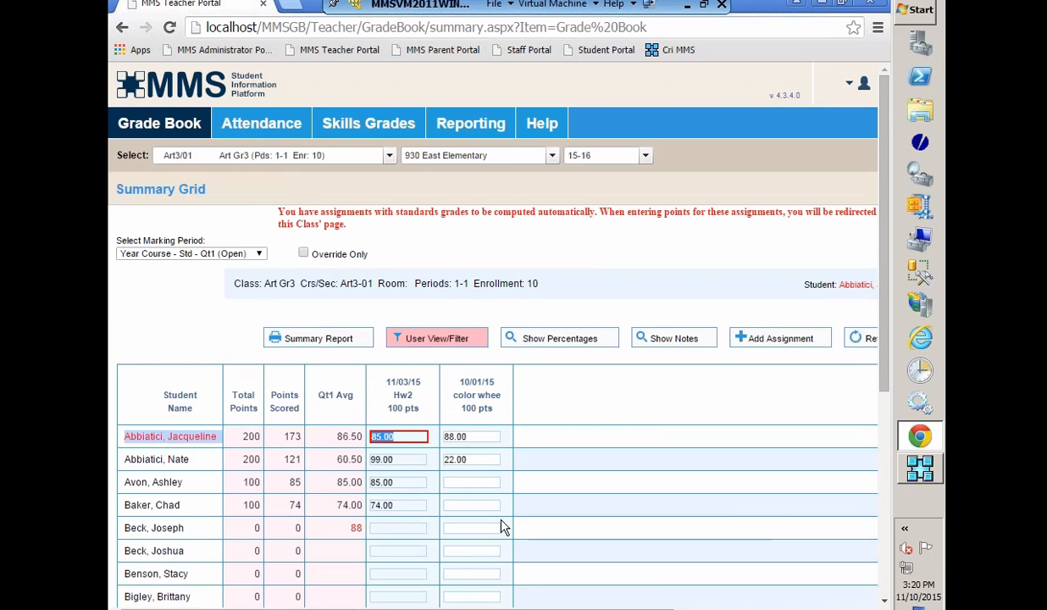
scroll(500, 521, down, 1)
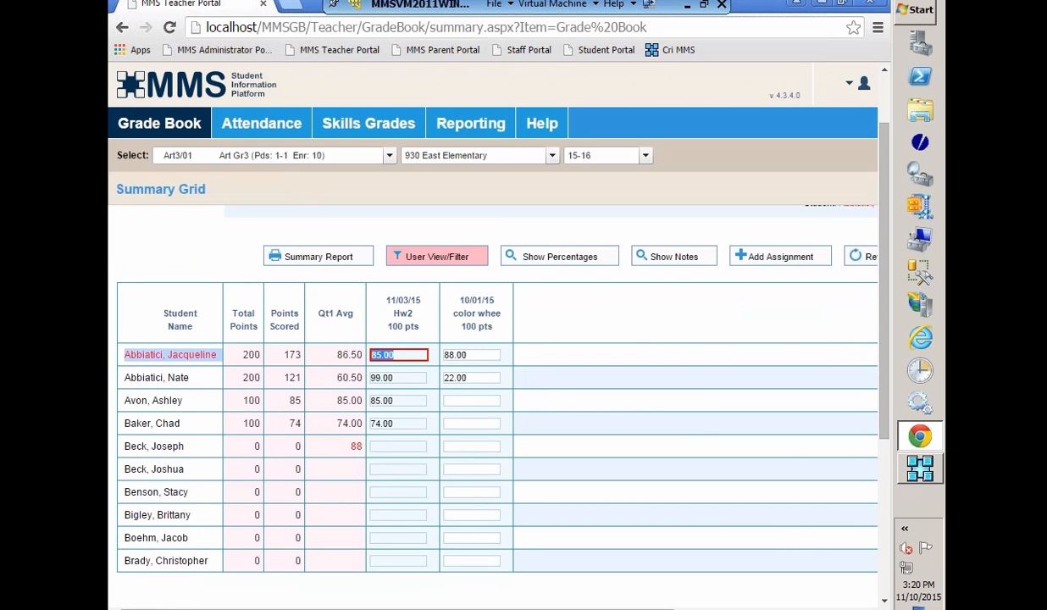
click(393, 449)
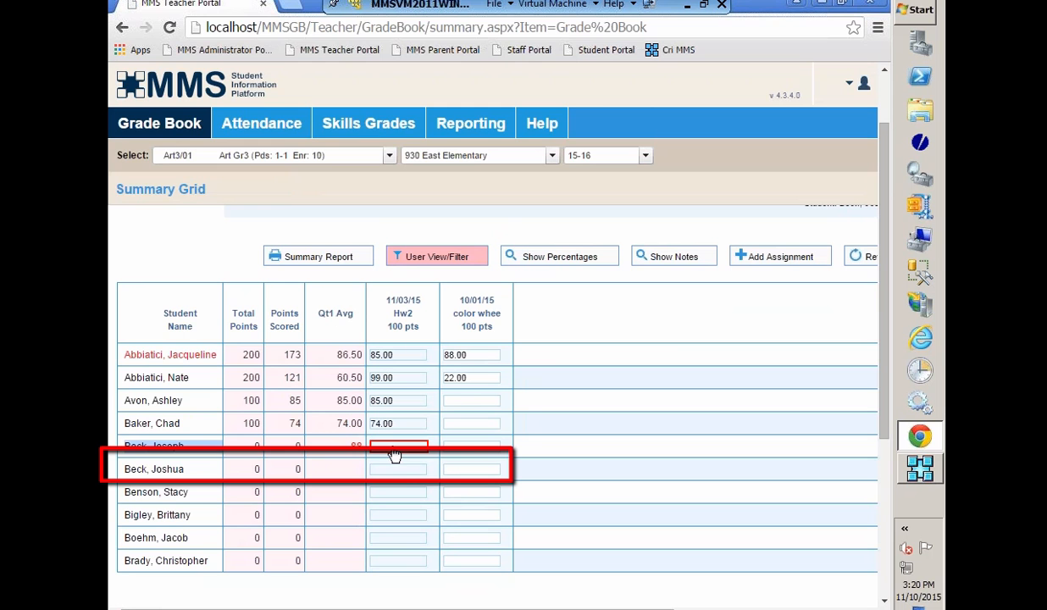
click(406, 471)
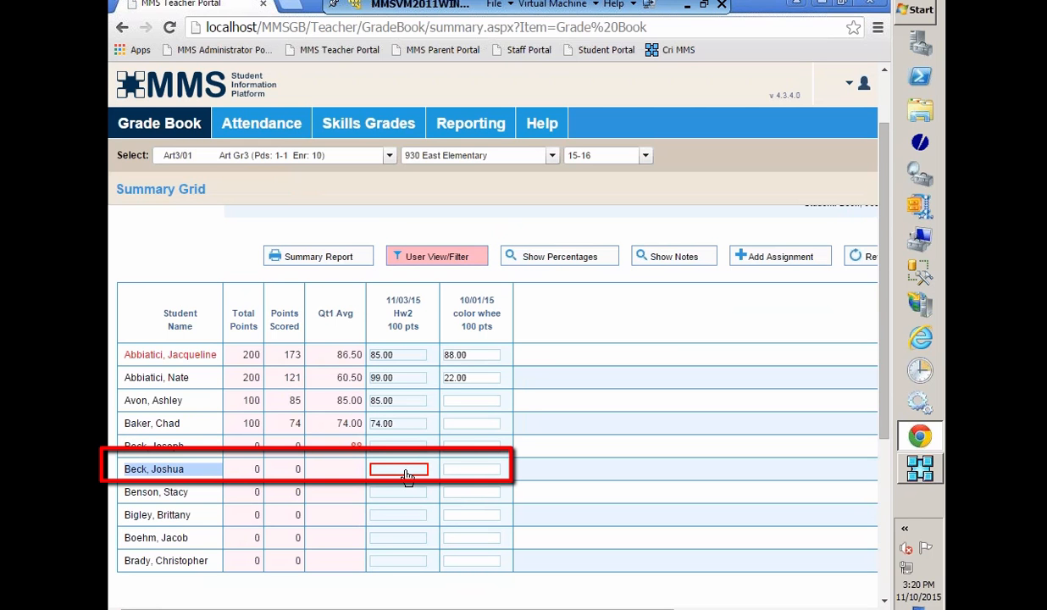
click(405, 472)
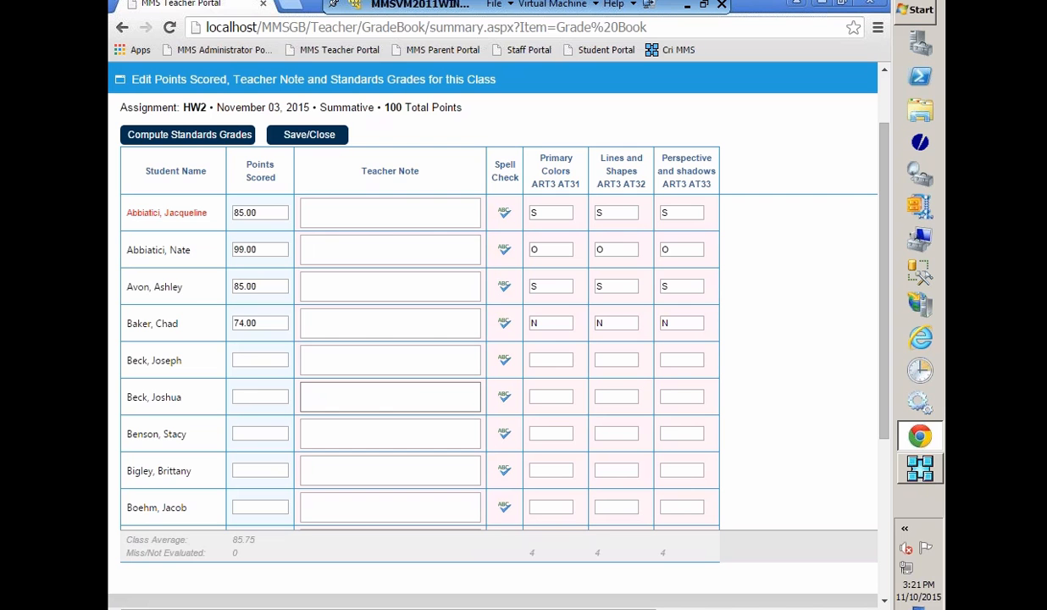
Step: Enter HW2 points of 99, 88 and 50 for the fifth, sixth and seventh students and compute the standards grades
click(256, 364)
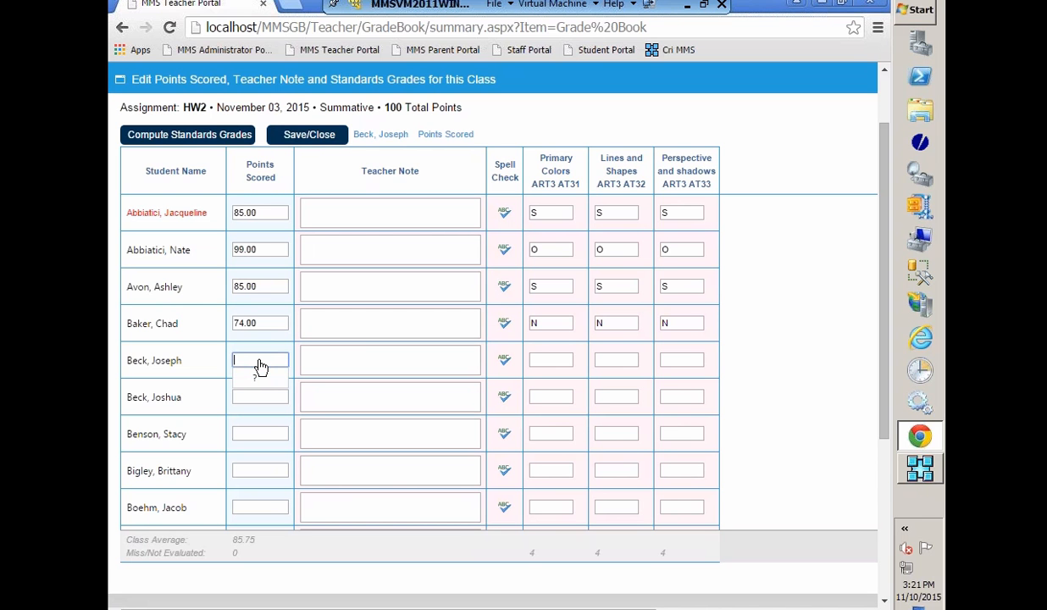
text(99)
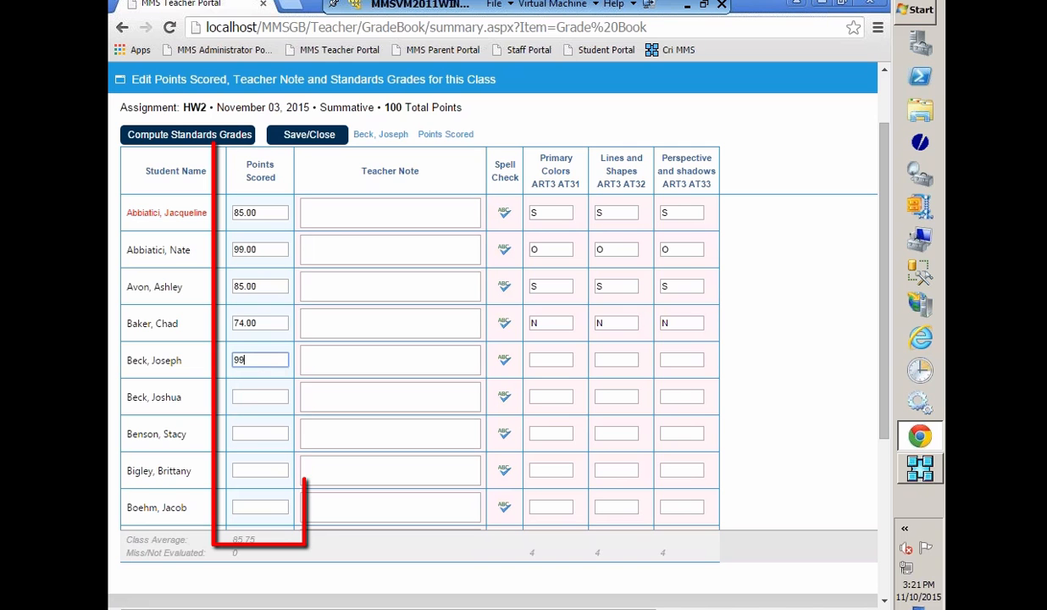
click(253, 398)
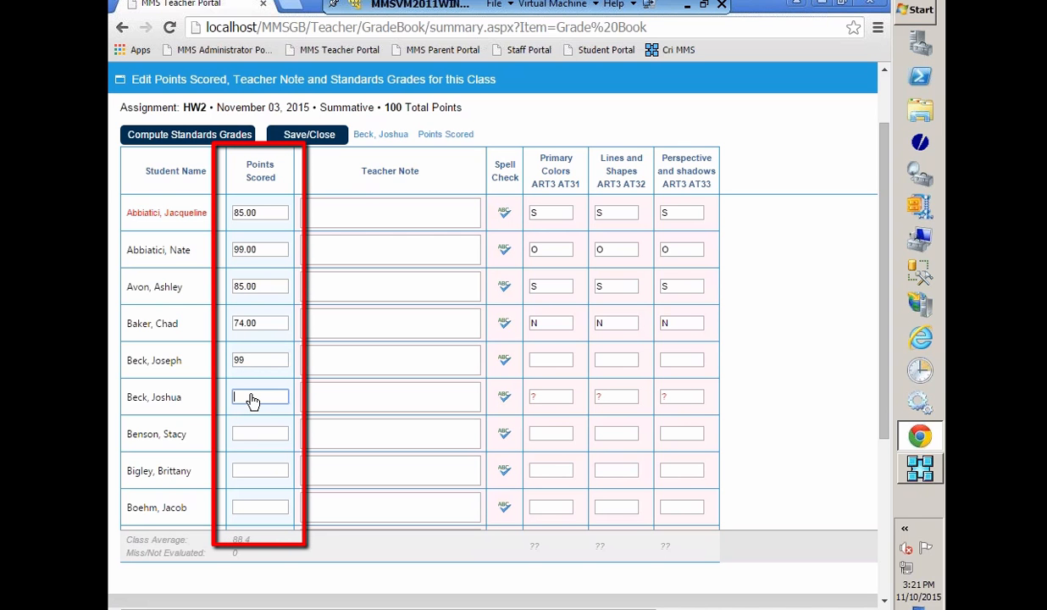
text(88)
key(Return)
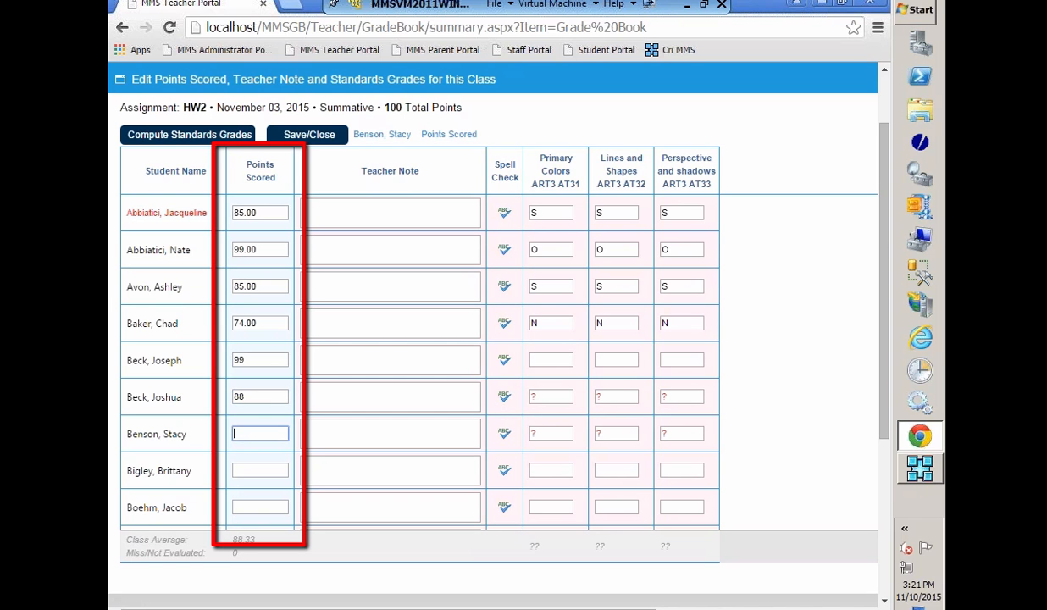
text(50)
key(Return)
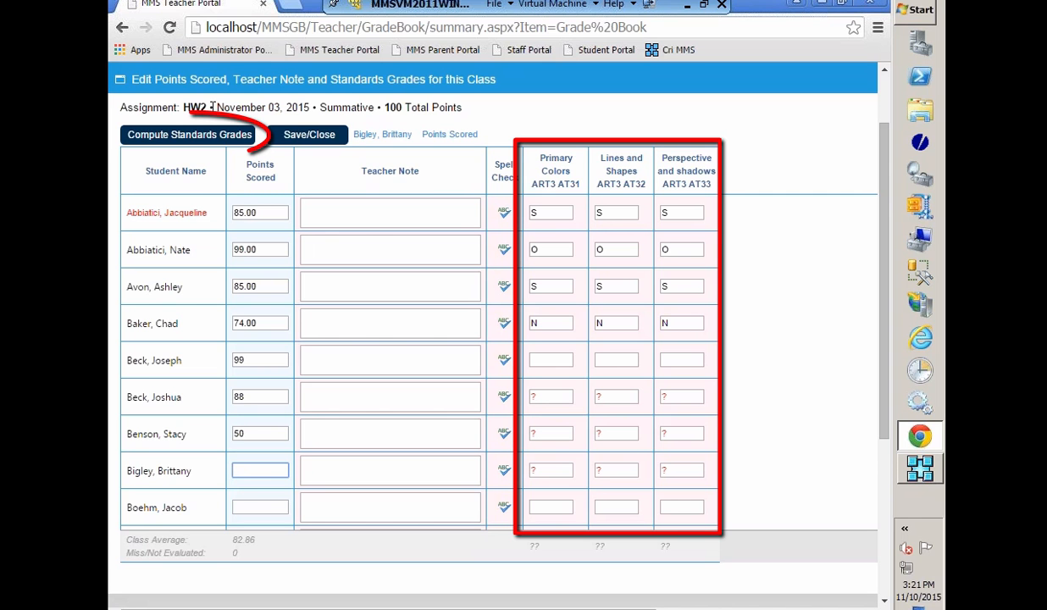
click(180, 141)
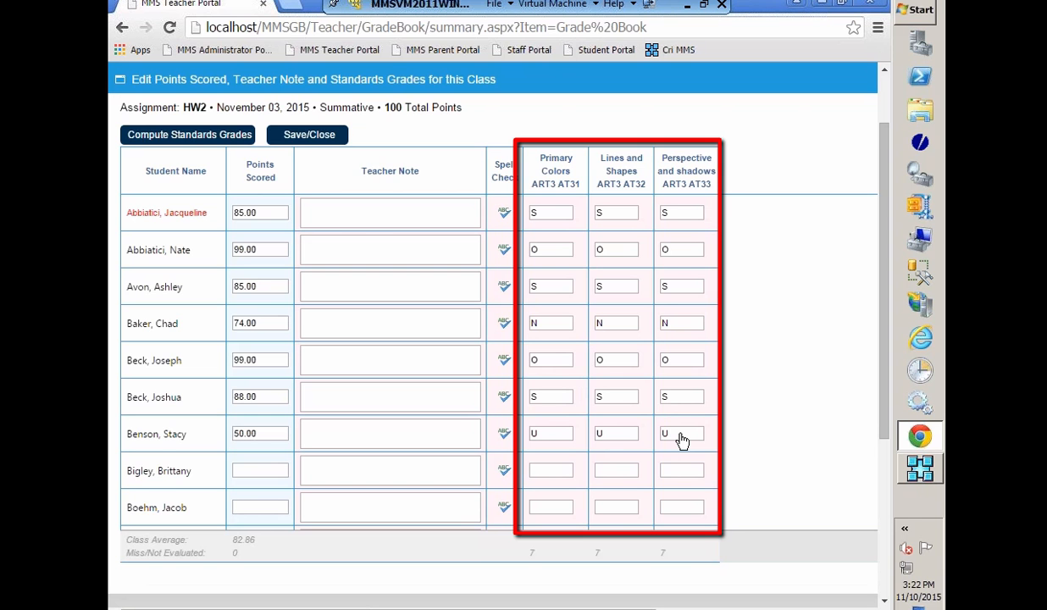
Step: Save and close the HW2 entries, and open Final Grade Entry for the Year Course - Std - Qt1 marking period
click(300, 138)
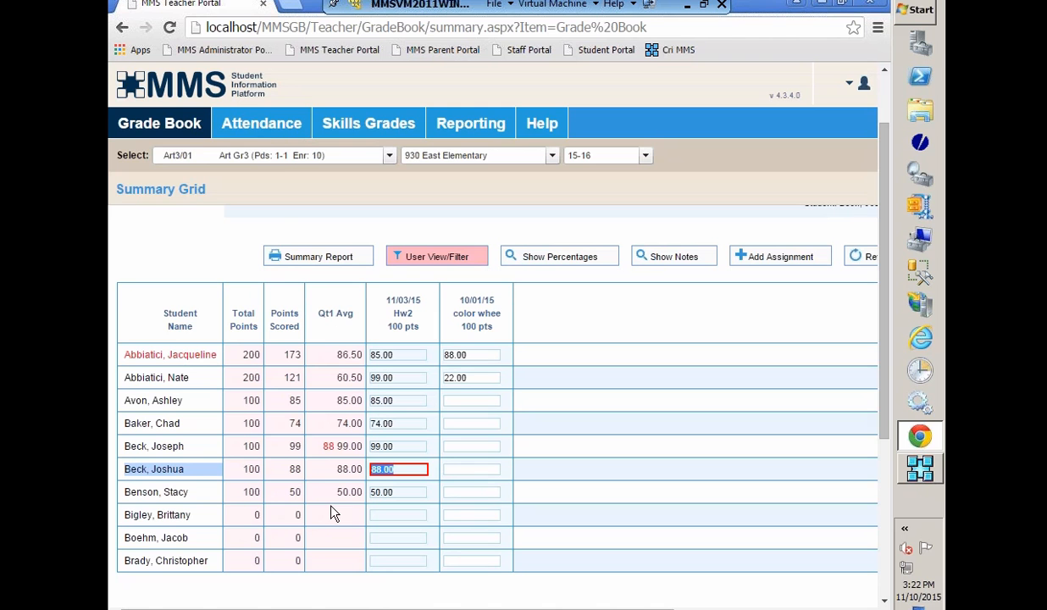
click(129, 125)
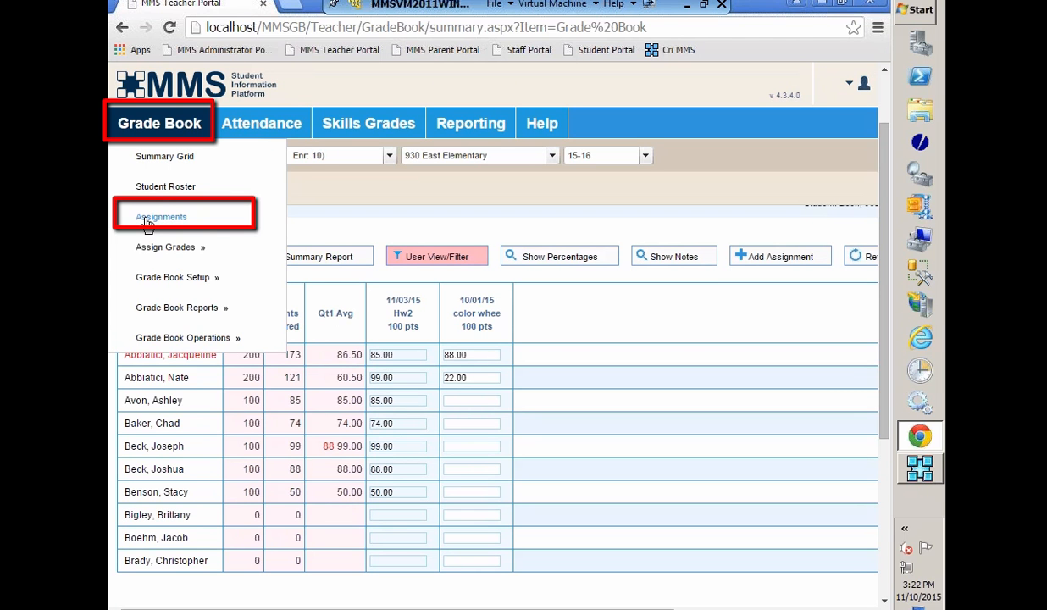
mouse_move(152, 254)
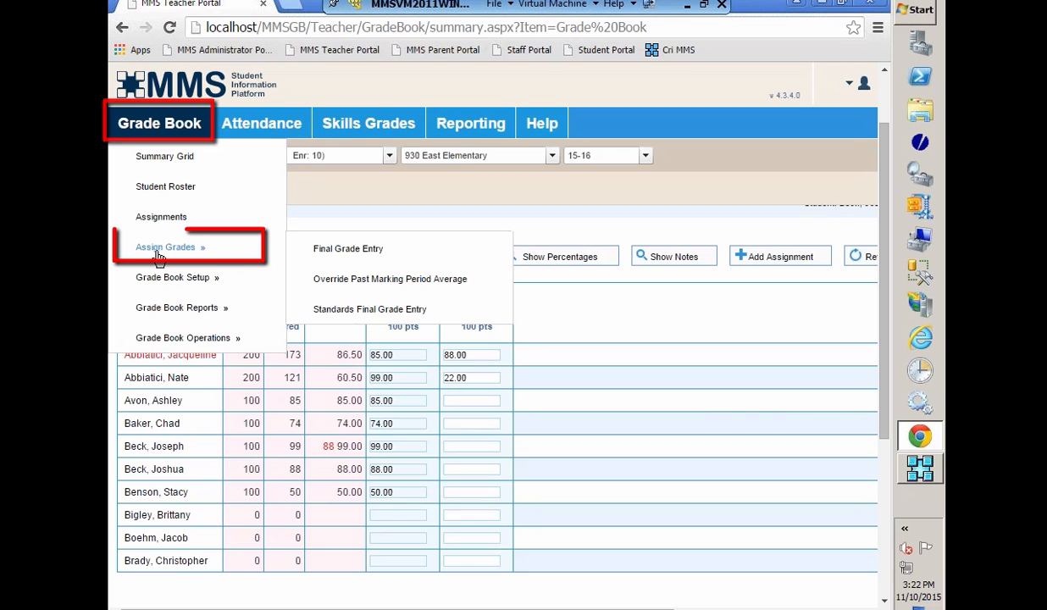
click(347, 248)
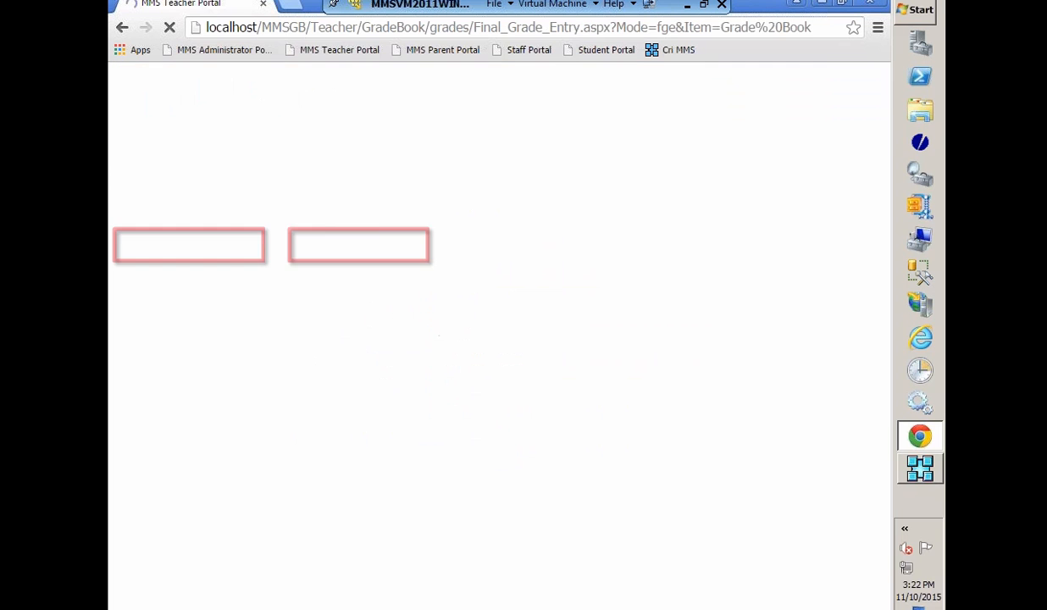
click(336, 256)
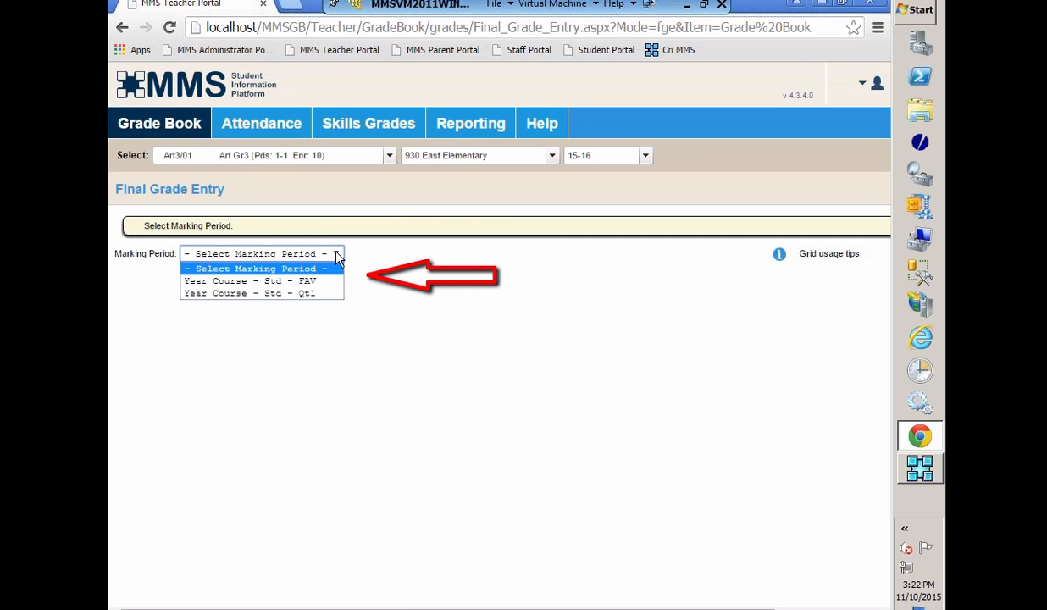
click(238, 293)
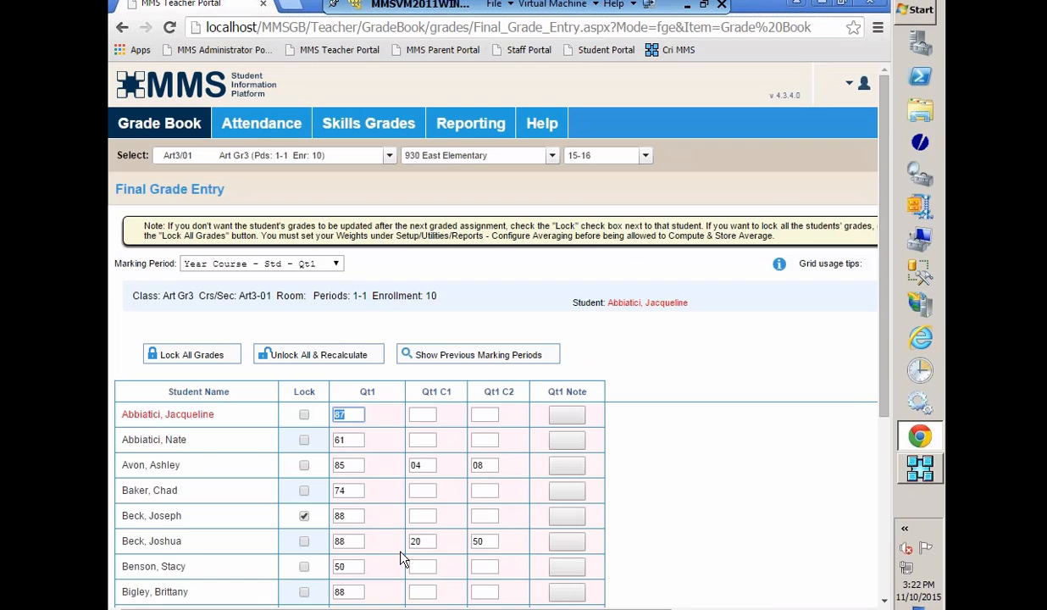
Step: Enter a Qt1 final grade of 99 for the ninth student in the Art Gr3 class
scroll(402, 557, down, 1)
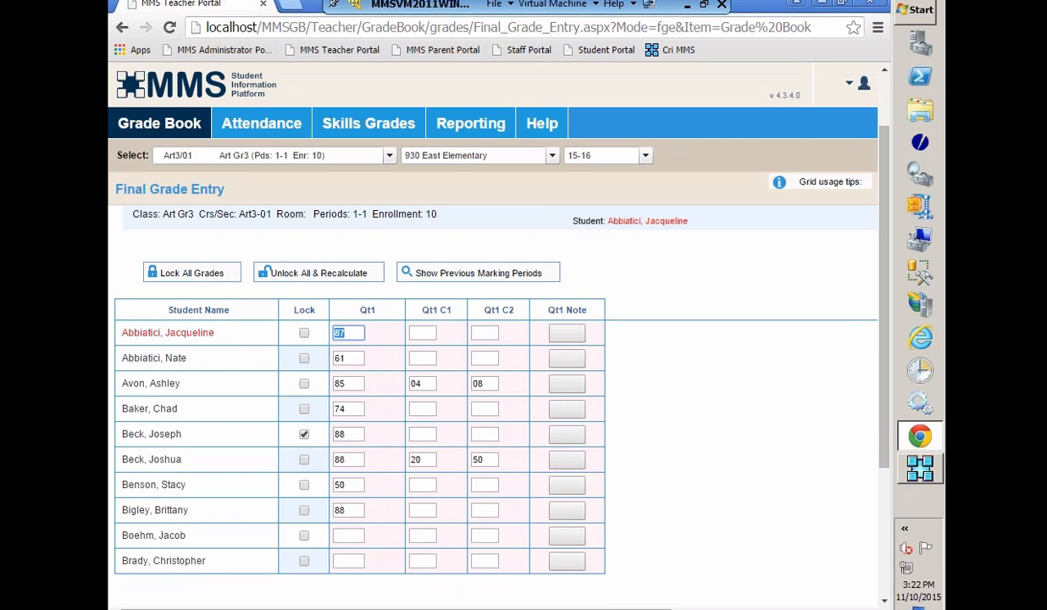
click(348, 535)
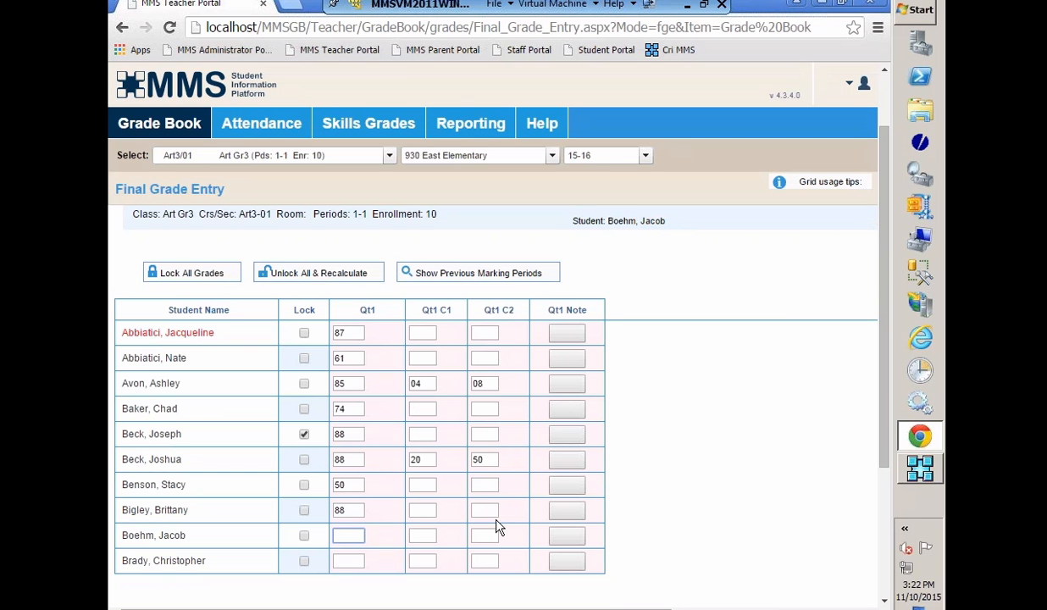
text(99)
click(351, 562)
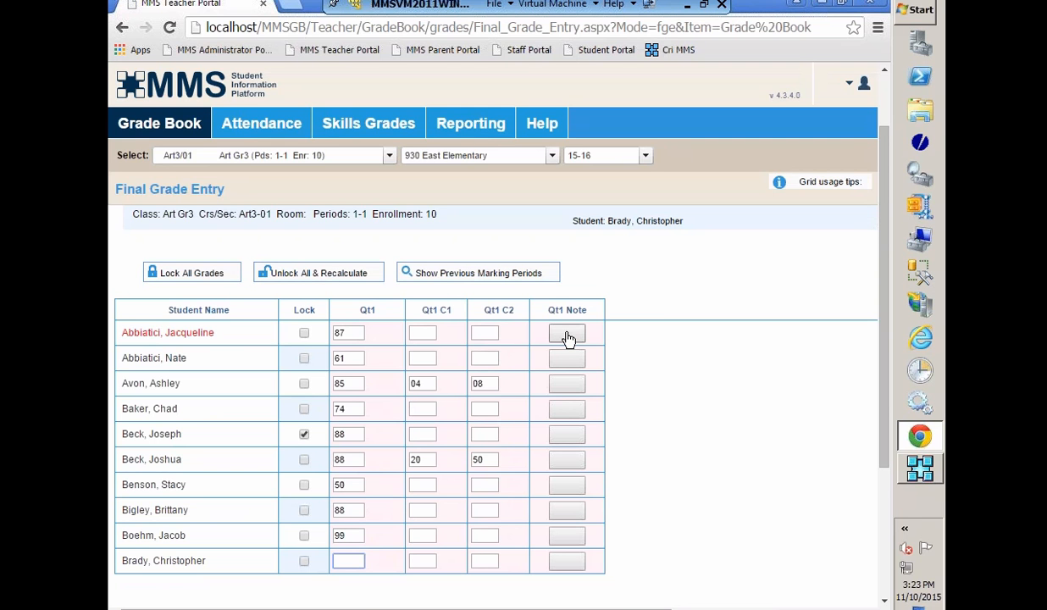
Step: Open View/Enter Subject Grades for Art Gr3 and examine the Qt1 grade, comment and note columns
mouse_move(156, 128)
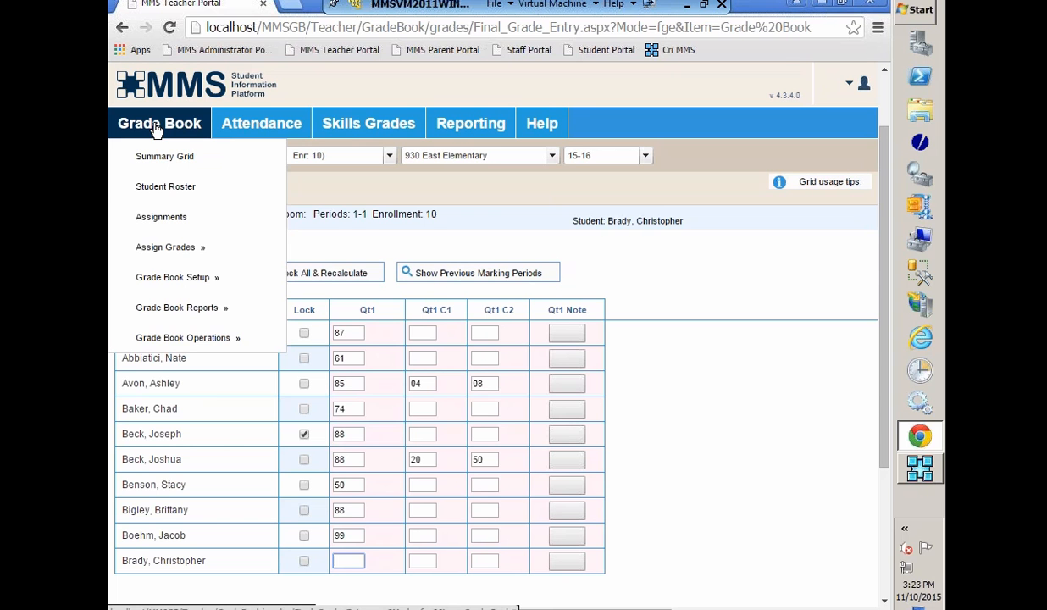
mouse_move(352, 123)
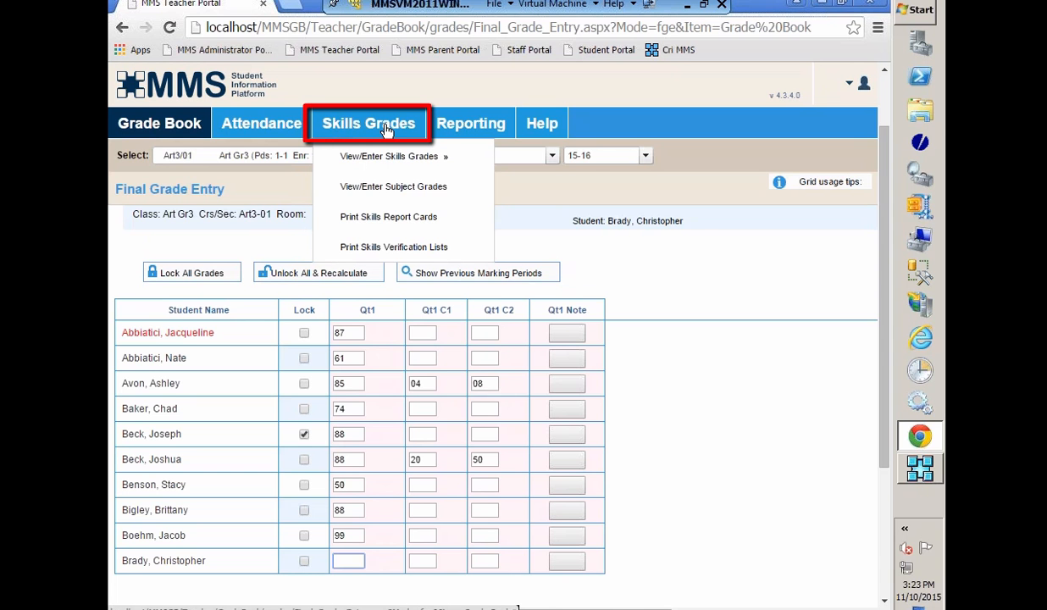
click(402, 192)
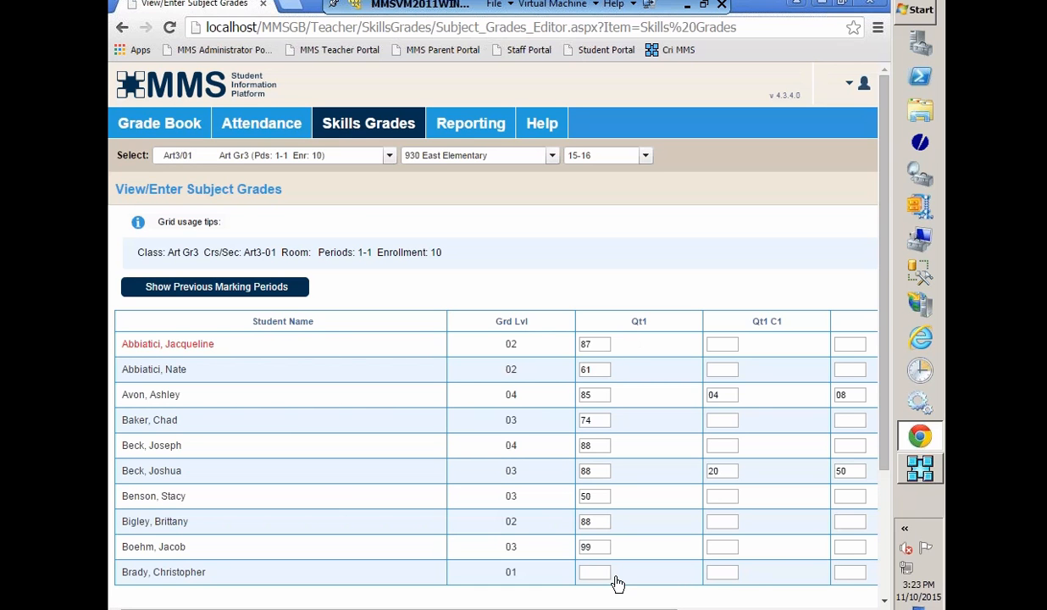
scroll(573, 350, right, 3)
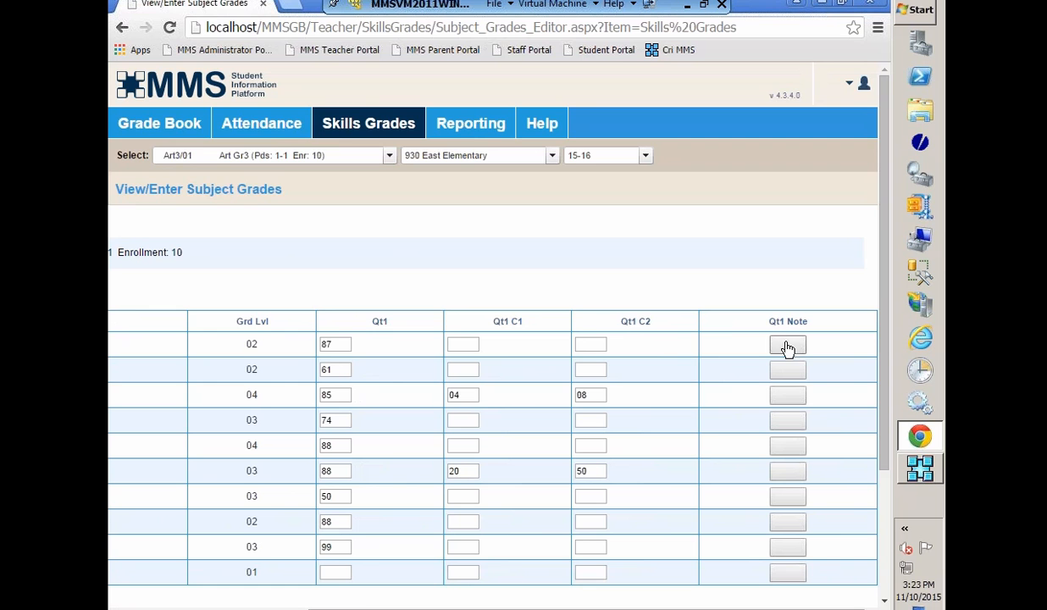
Step: Sign out of the current account and log in to the Teacher Portal with the high school teacher's username and password
click(862, 84)
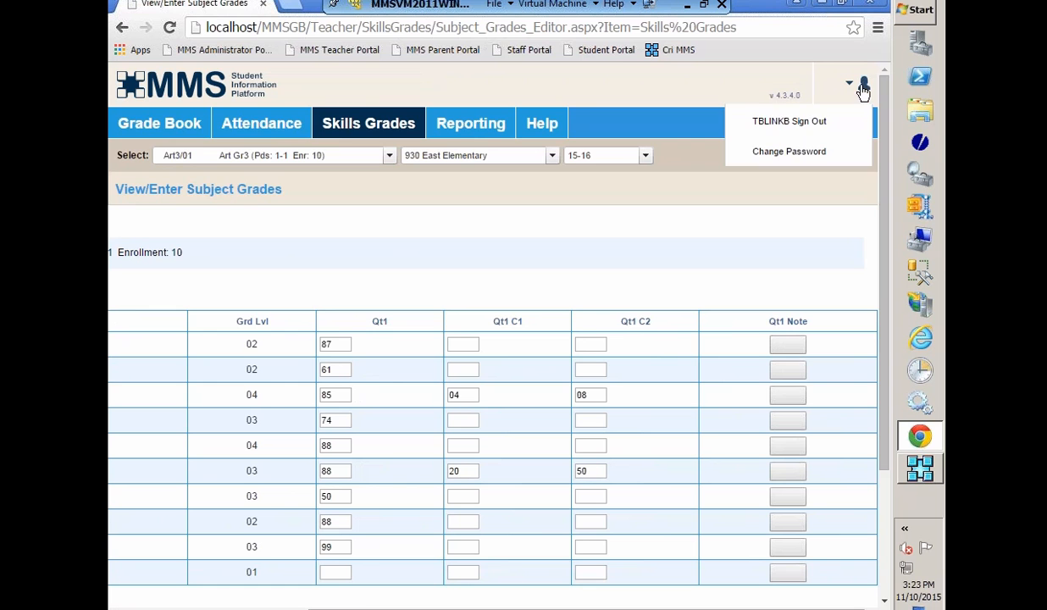
click(774, 127)
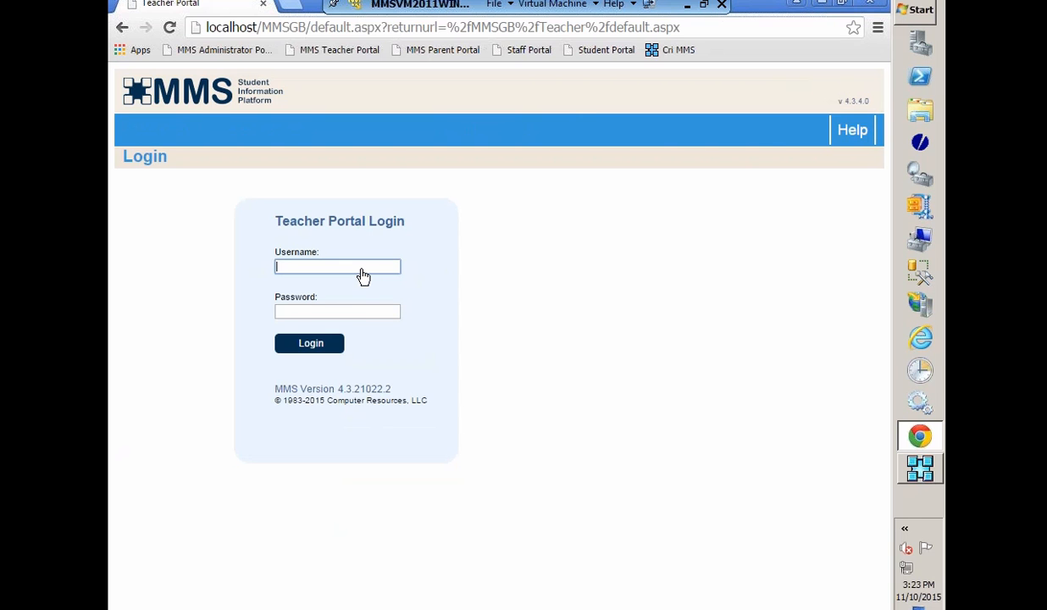
text(teacher)
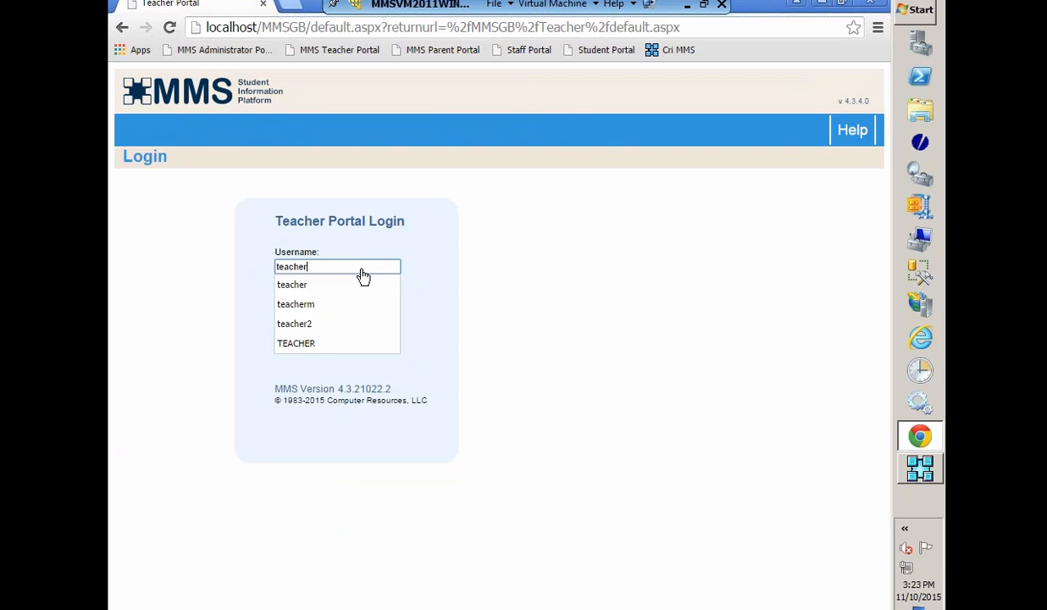
key(Tab)
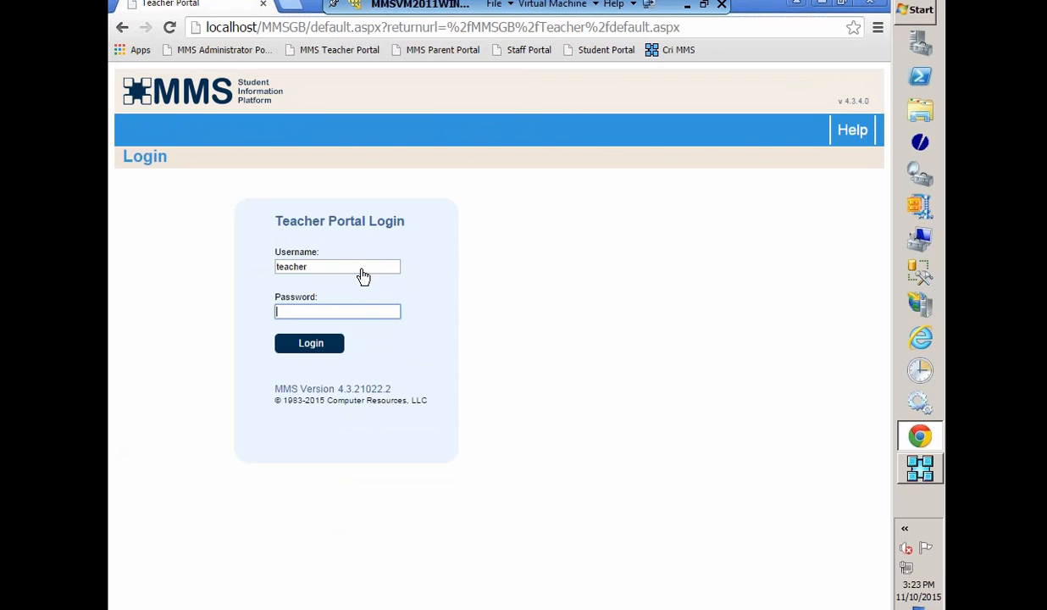
text(t)
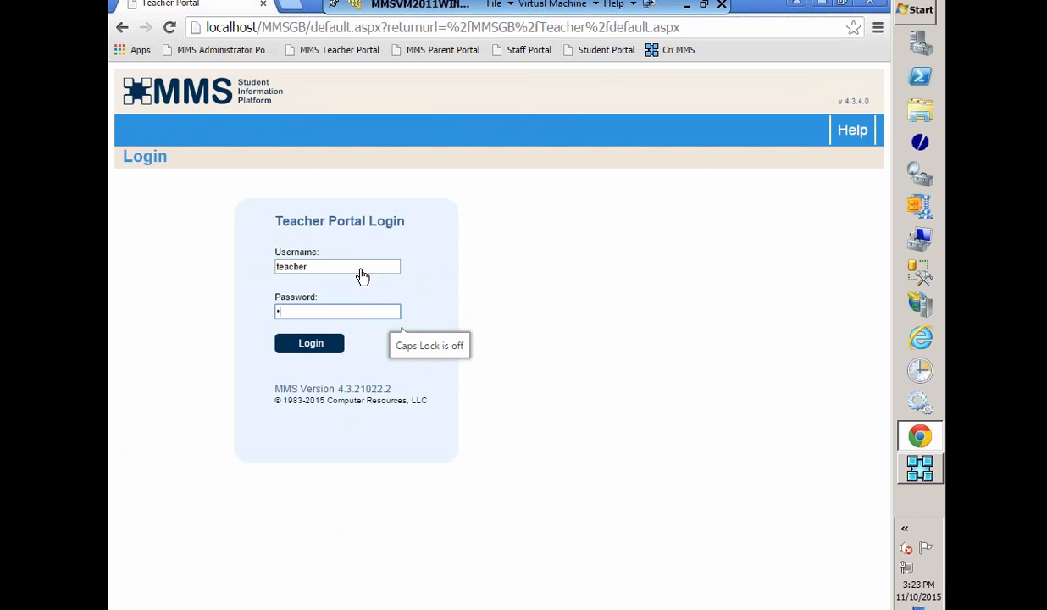
click(300, 345)
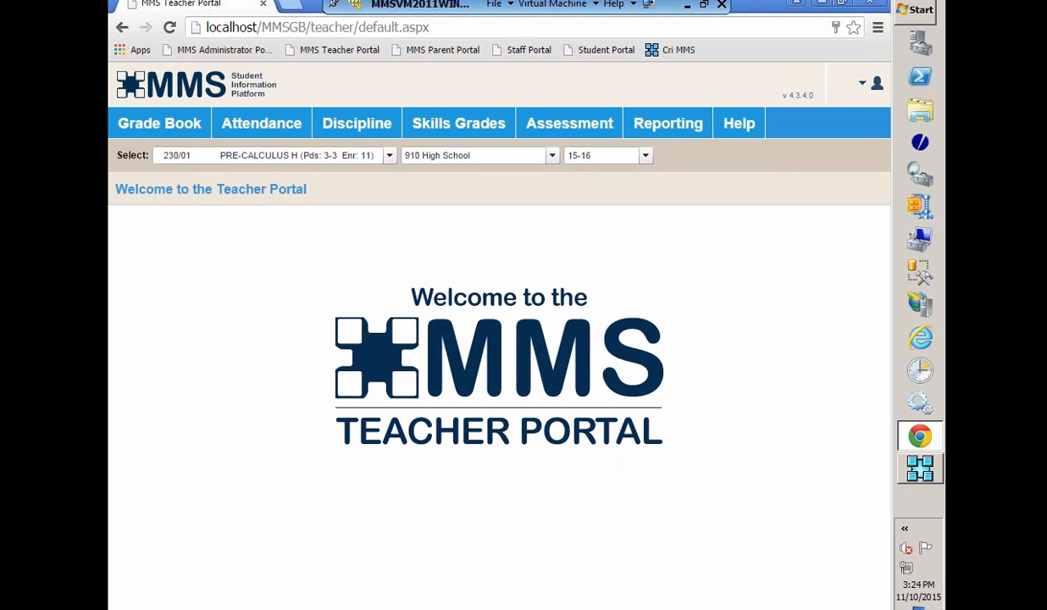
Step: Open the Summary Grid for GEOMETRY 224/02 and bring up the competency grades entry for the 01/15/16 homework assignment
click(171, 127)
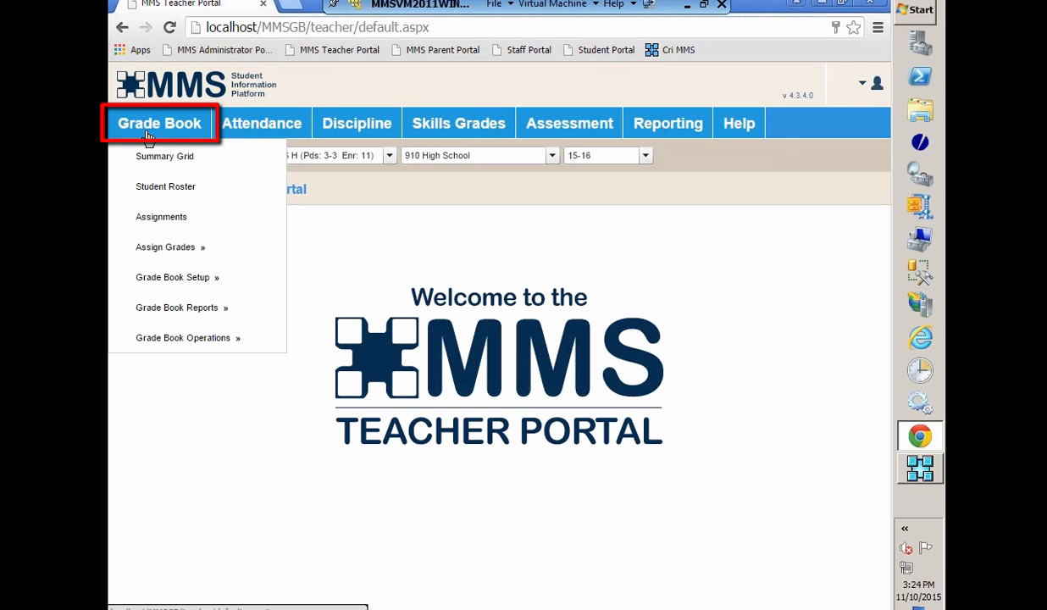
click(154, 162)
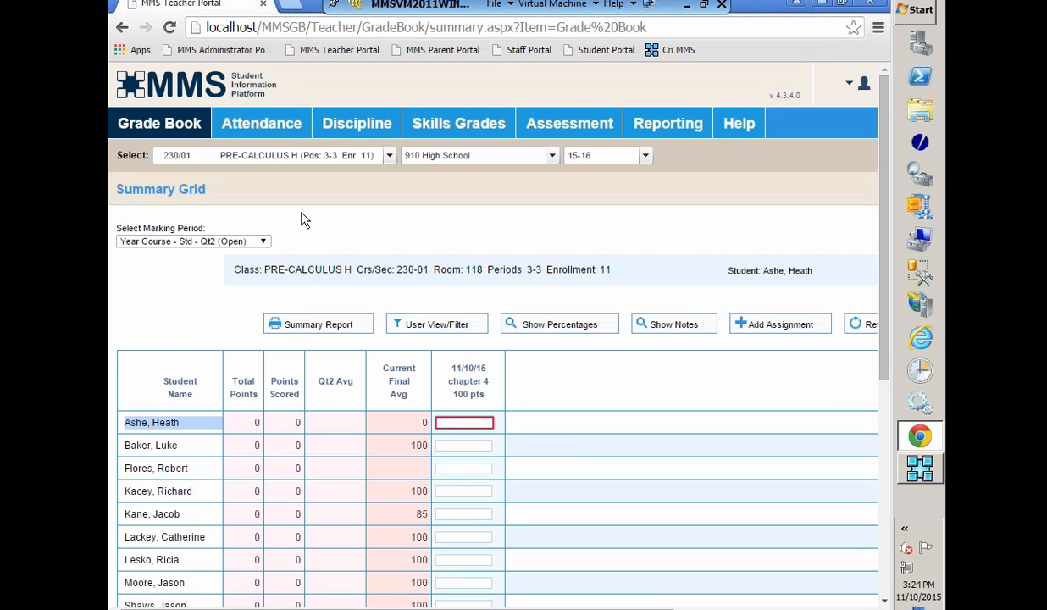
click(389, 157)
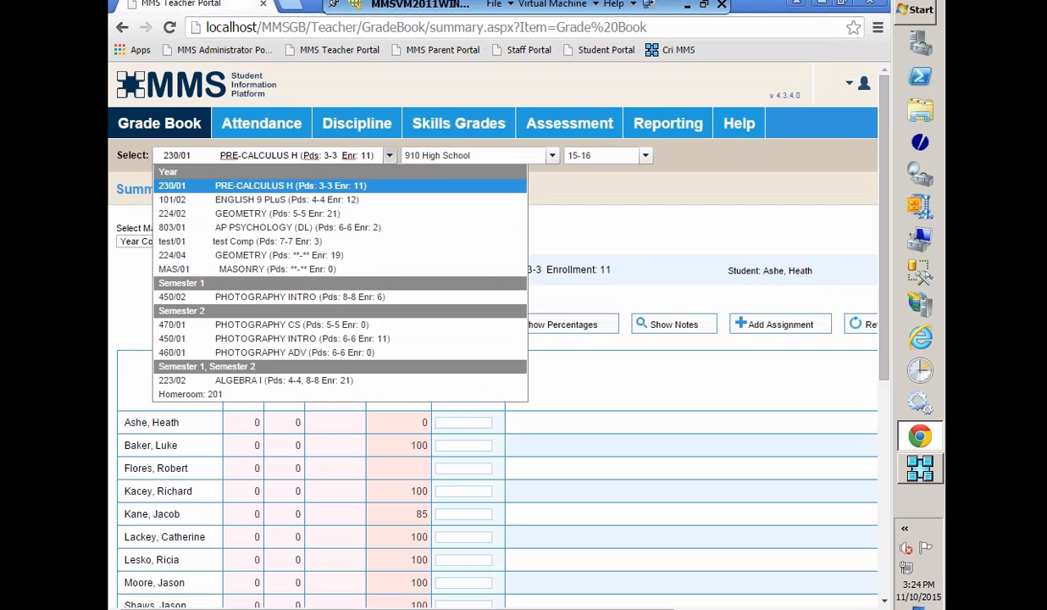
click(222, 207)
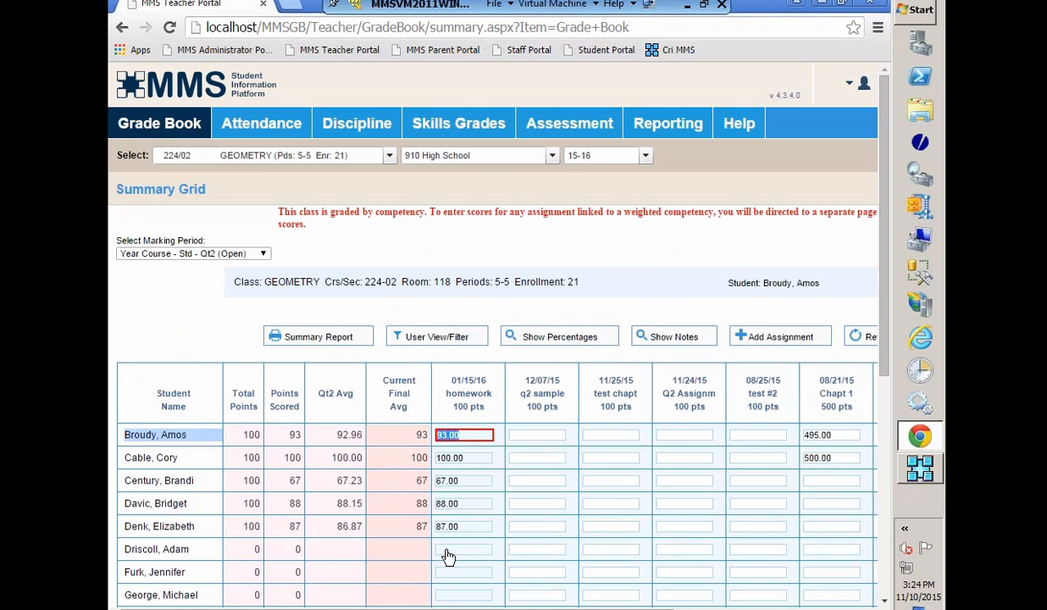
click(447, 551)
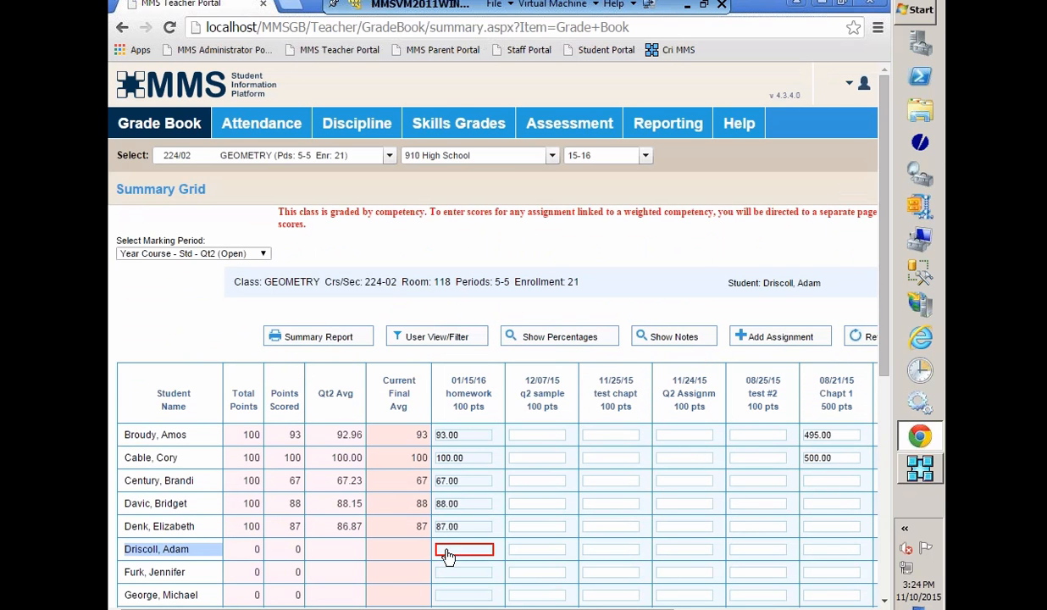
click(558, 561)
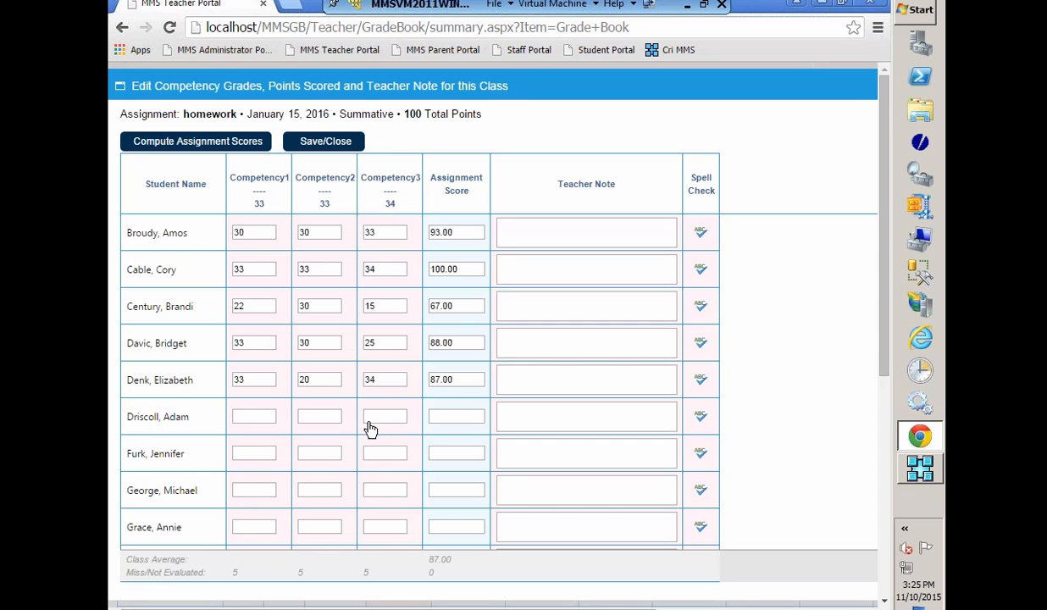
Step: Enter homework scores of 30, 30 and 31 for the sixth student's Competency1, Competency2 and Competency3
click(252, 423)
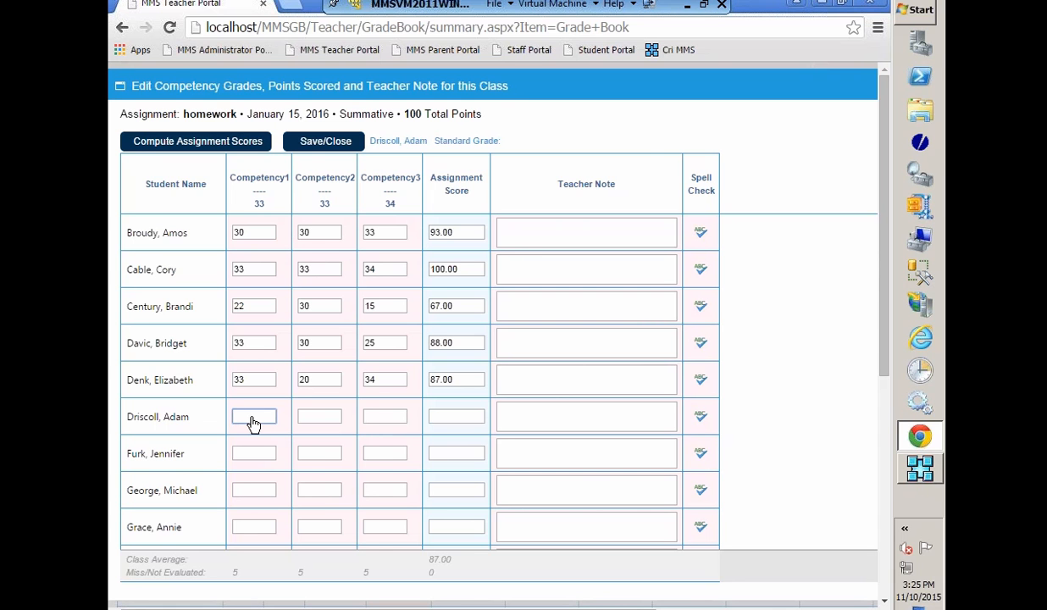
text(30)
key(Tab)
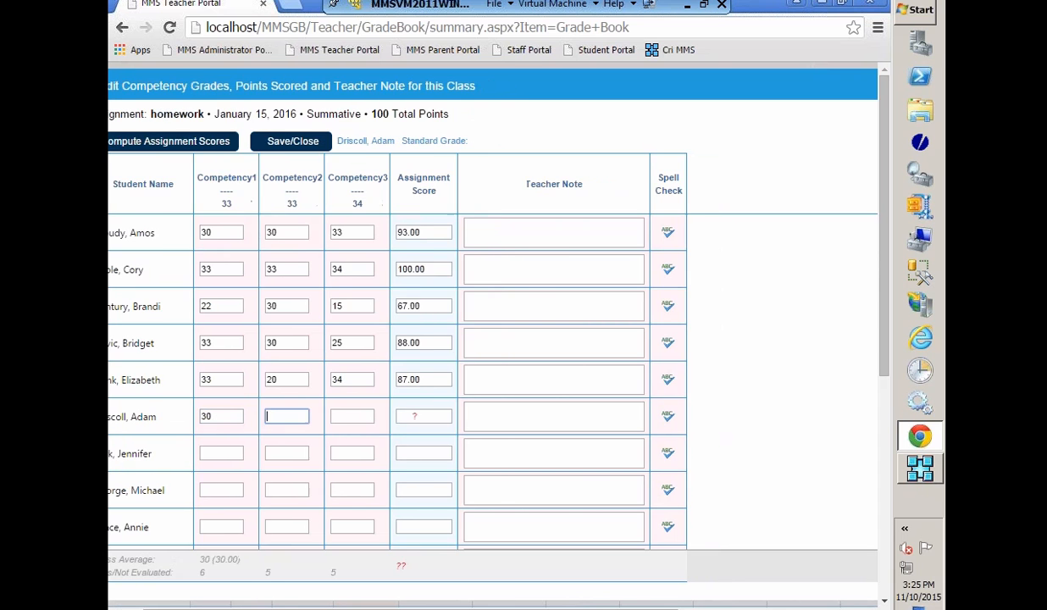
text(30)
key(Tab)
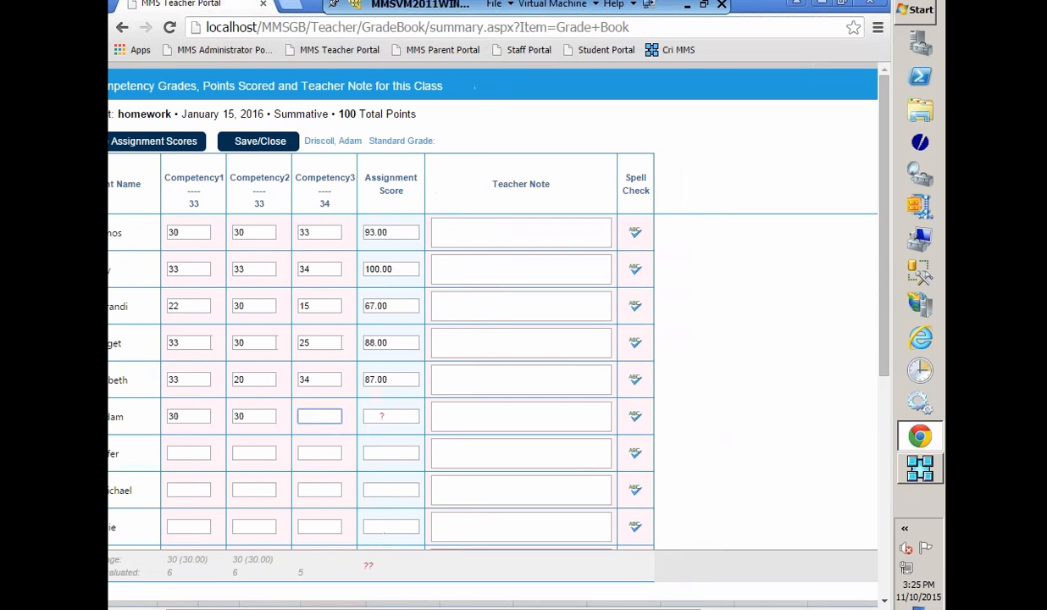
text(31)
Step: Enter homework scores of 33, 30 and 29 for the seventh student's Competency1, Competency2 and Competency3
click(189, 453)
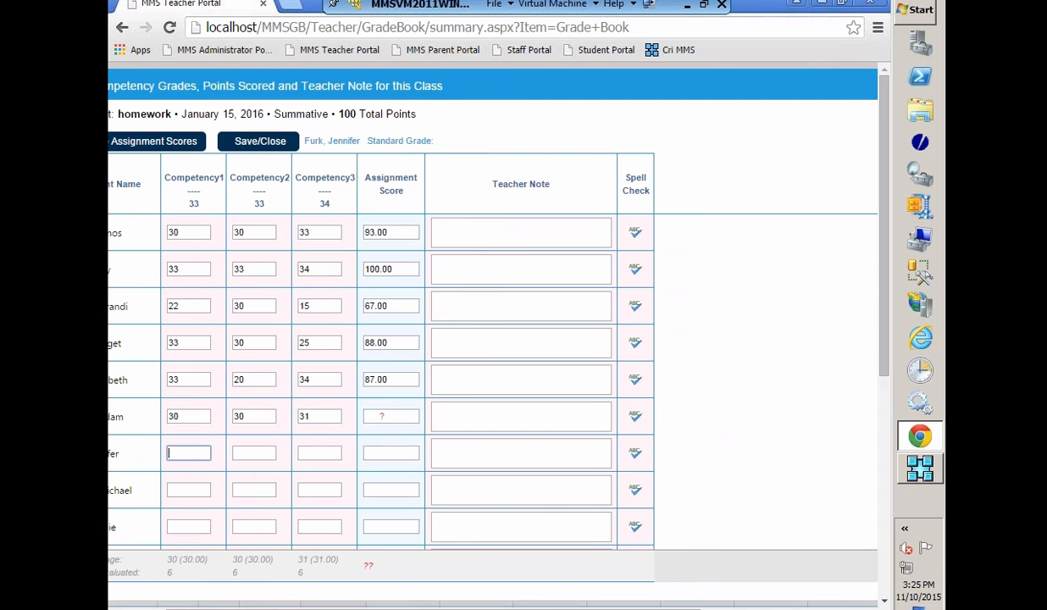
text(33)
key(Tab)
text(30)
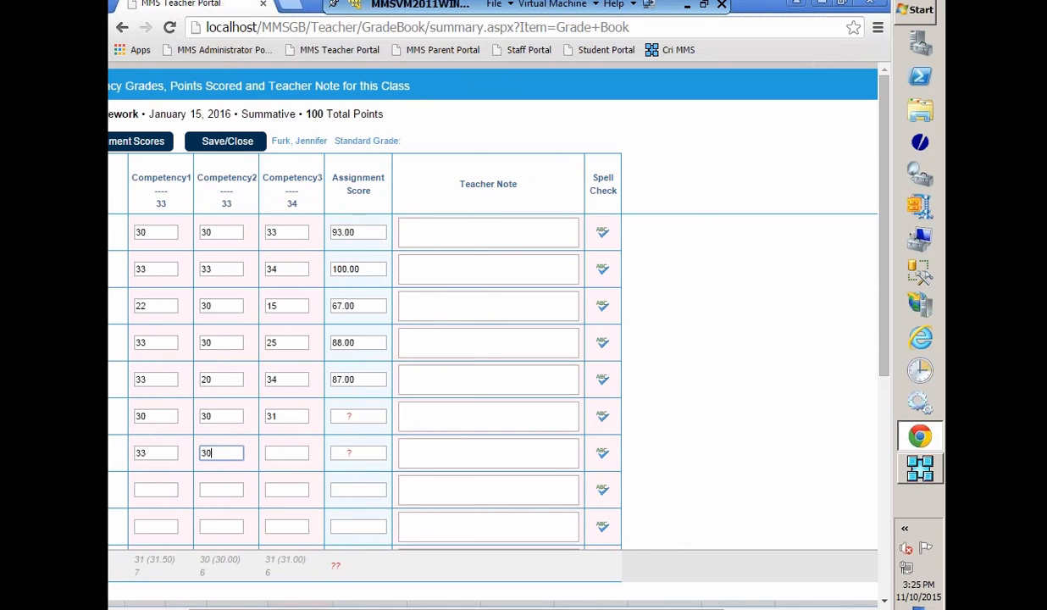
key(Tab)
text(29)
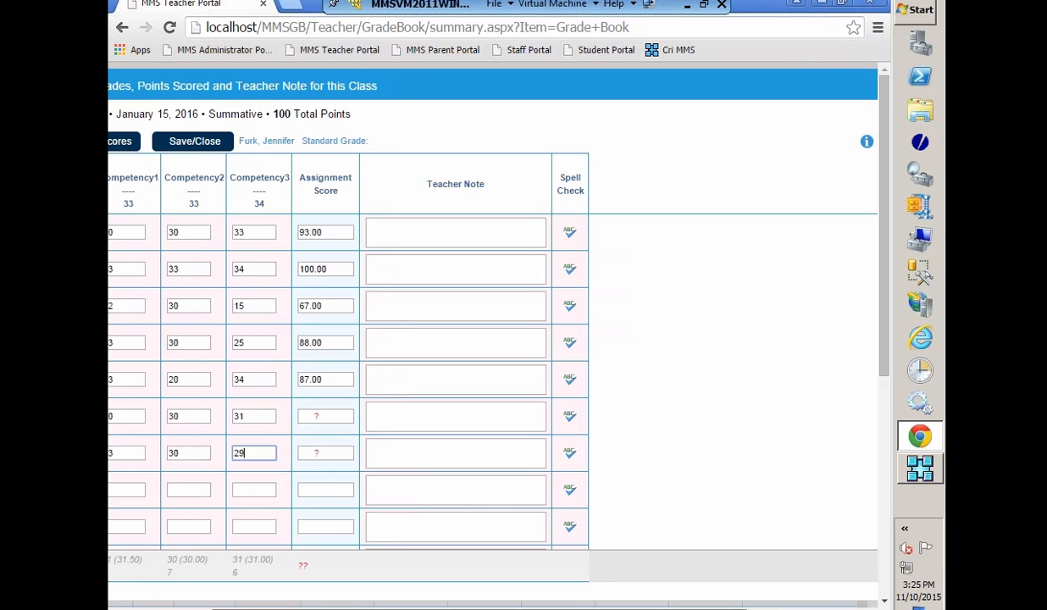
Step: Compute the homework assignment scores, and view the status options for the eighth student's assignment score without choosing one
drag(339, 608, 246, 608)
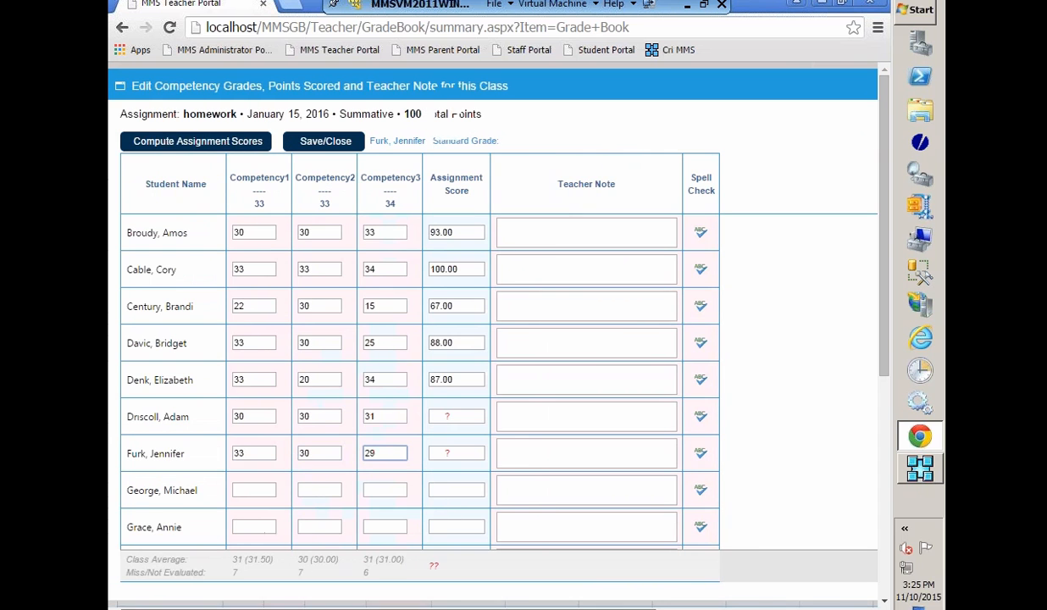
click(200, 146)
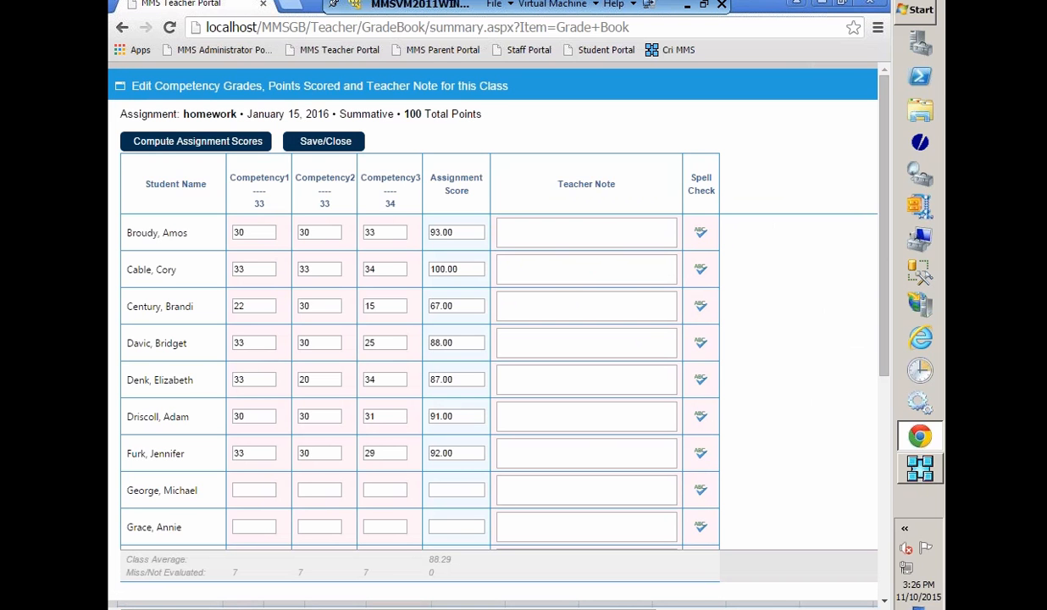
right_click(456, 490)
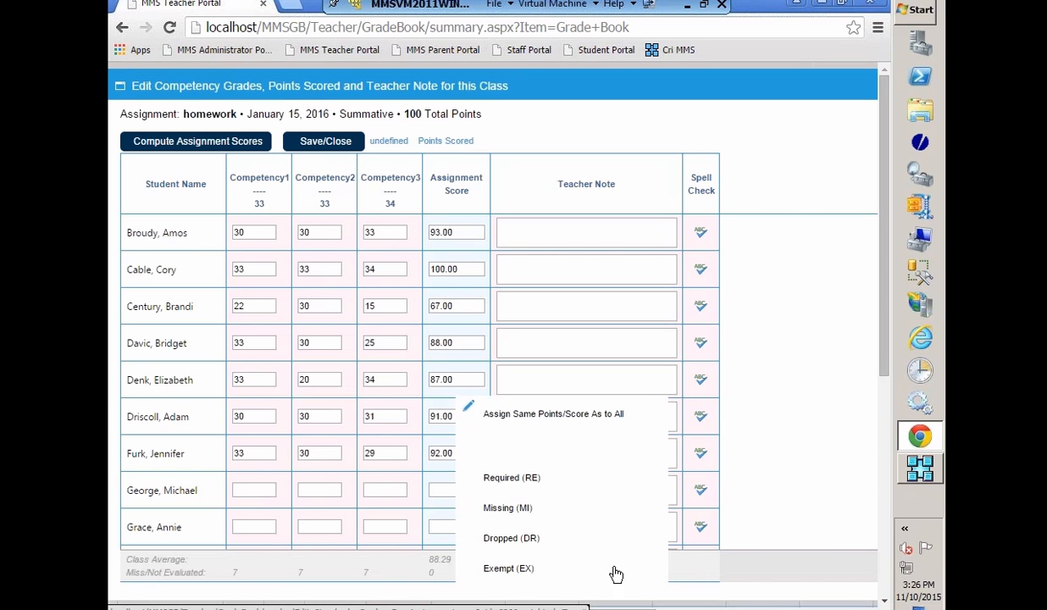
click(794, 469)
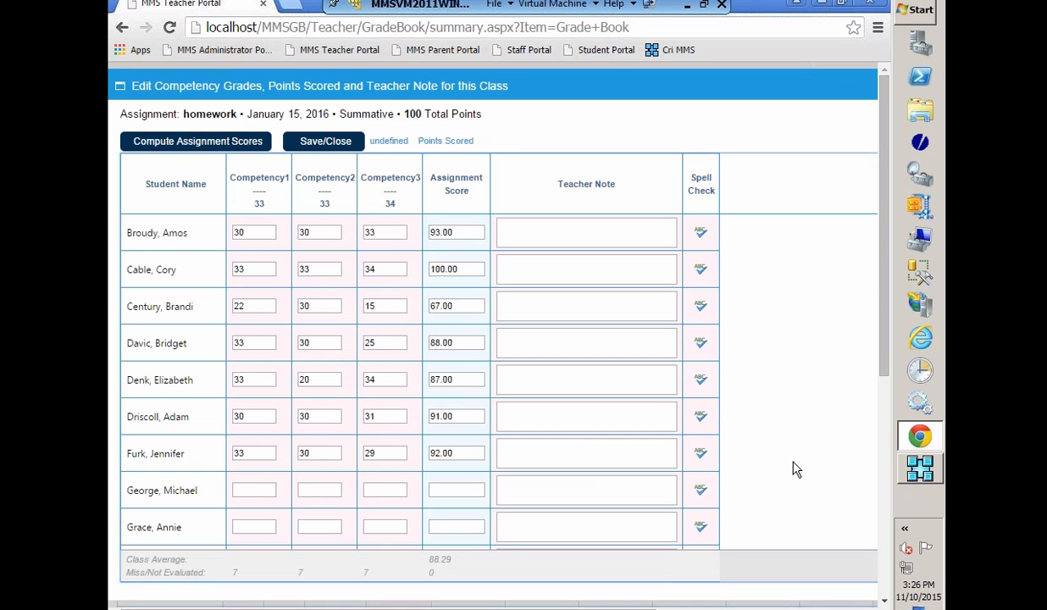